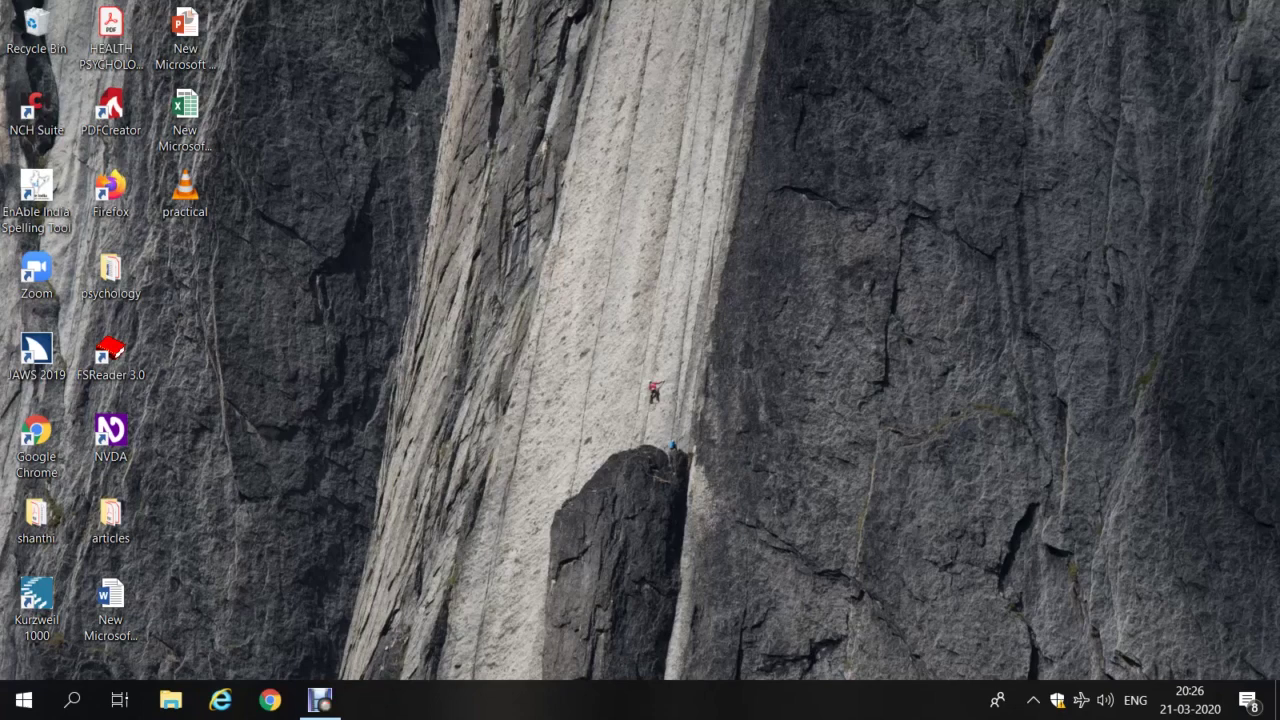
# Go through the desktop icons of the first column one by one, from Recycle Bin to Kurzweil 1000
pyautogui.click(111, 194)
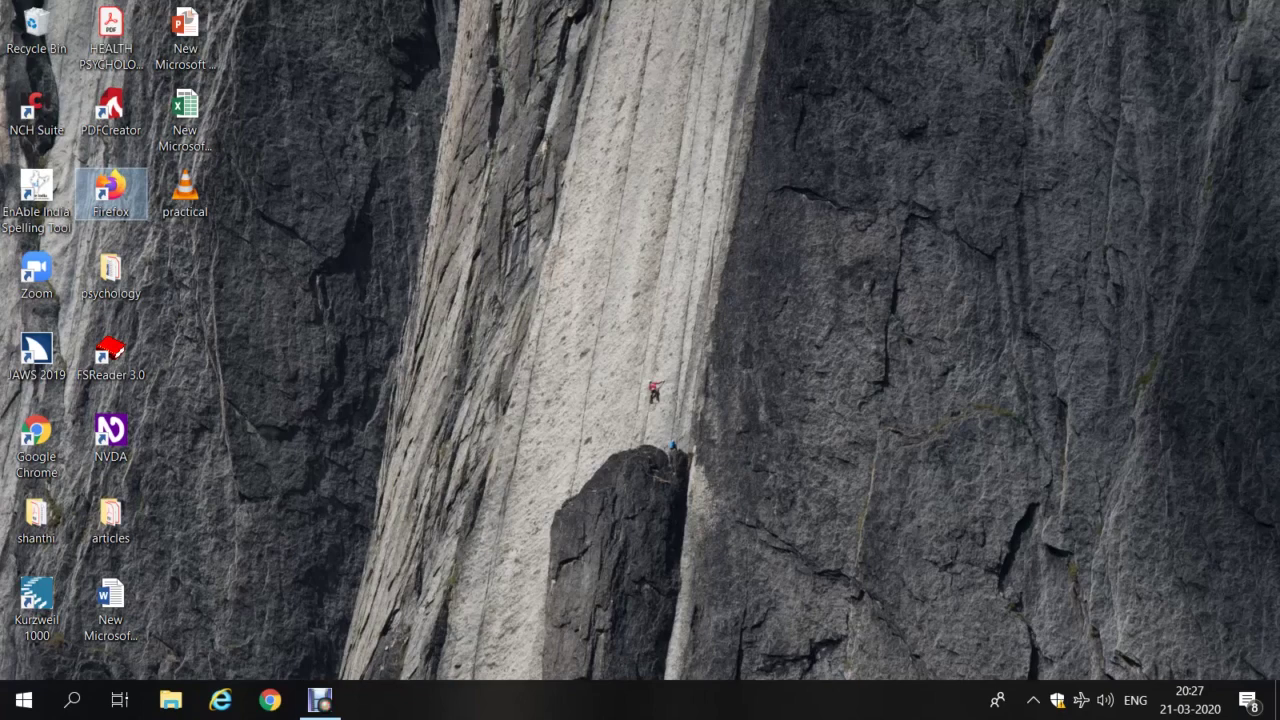
pyautogui.click(37, 30)
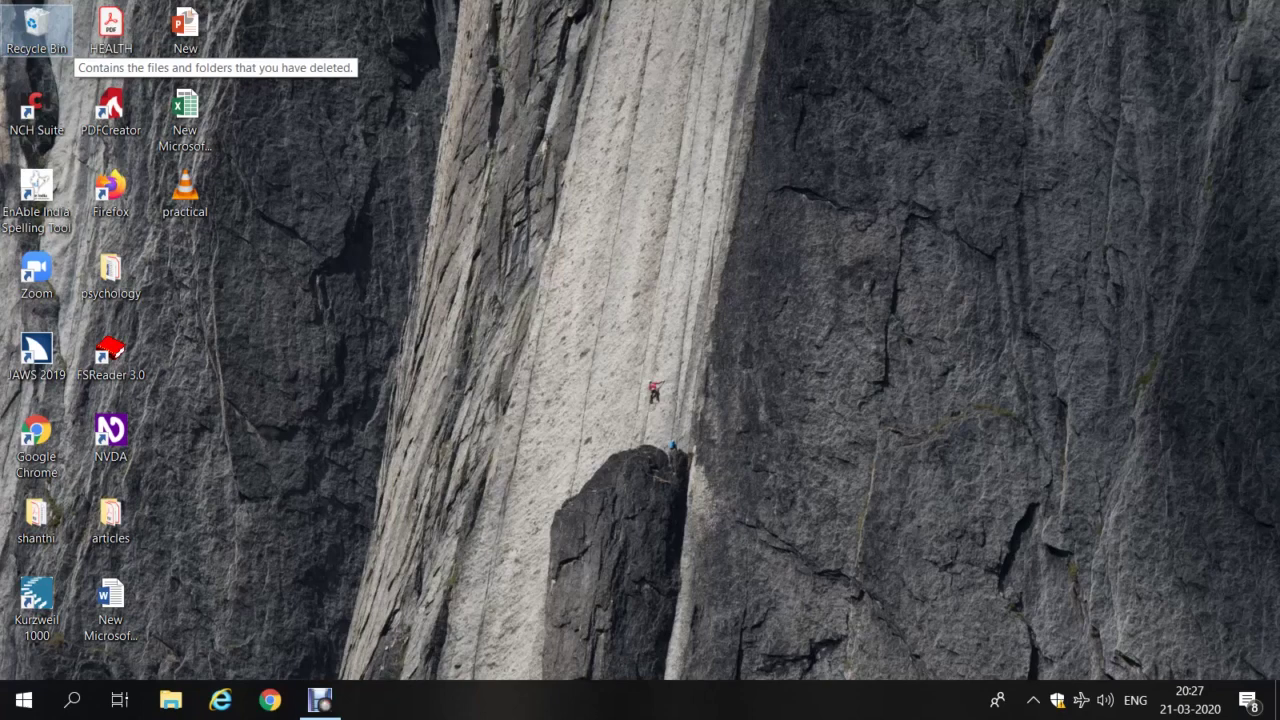
pyautogui.click(36, 115)
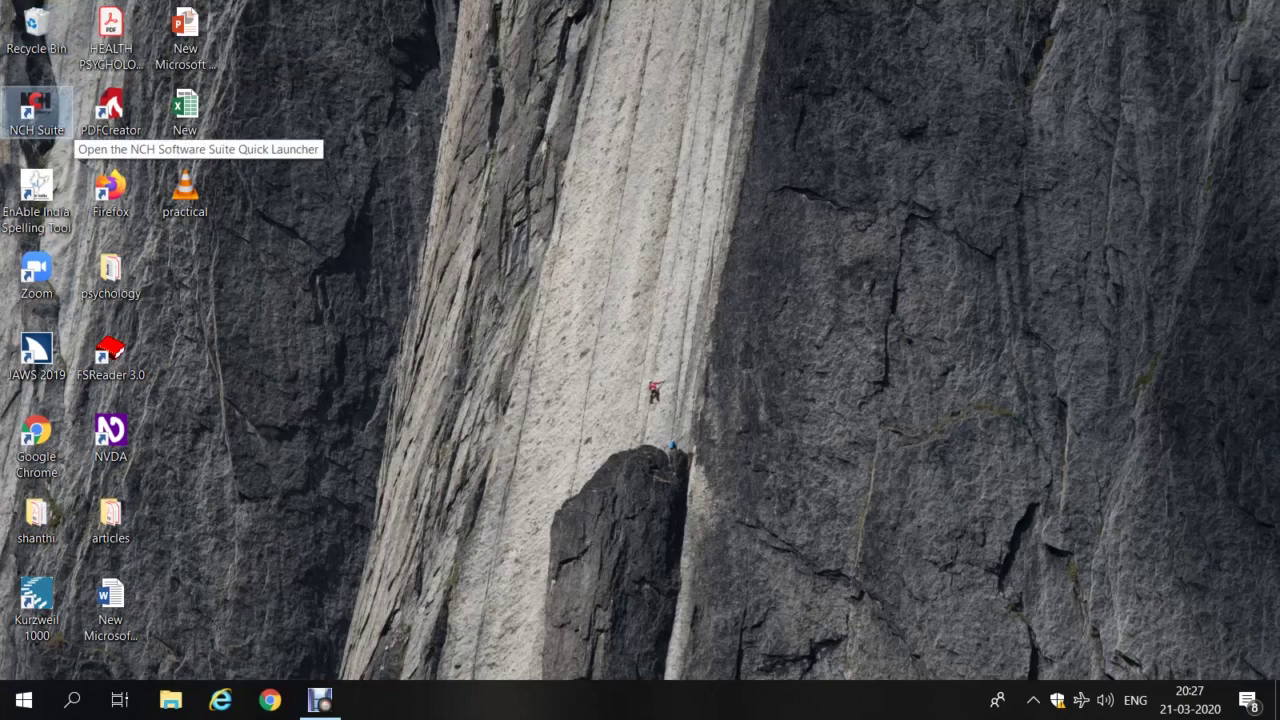
pyautogui.click(36, 197)
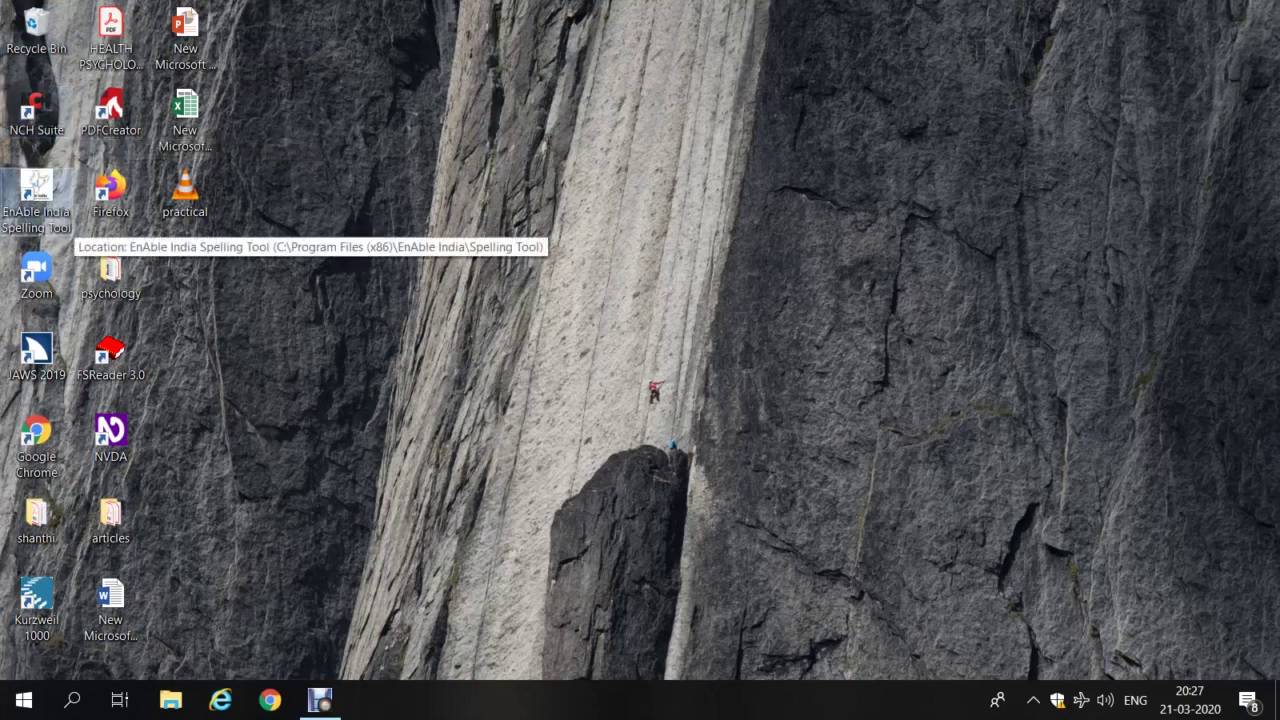
pyautogui.click(36, 275)
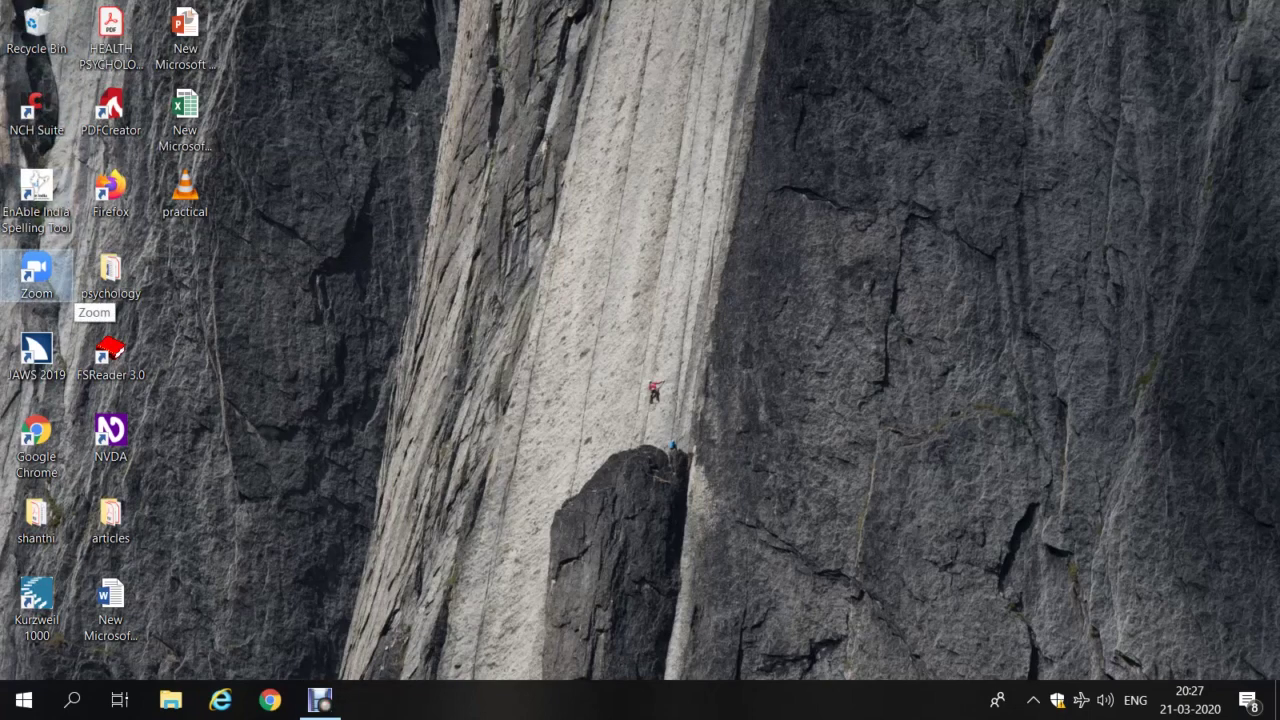
pyautogui.click(36, 355)
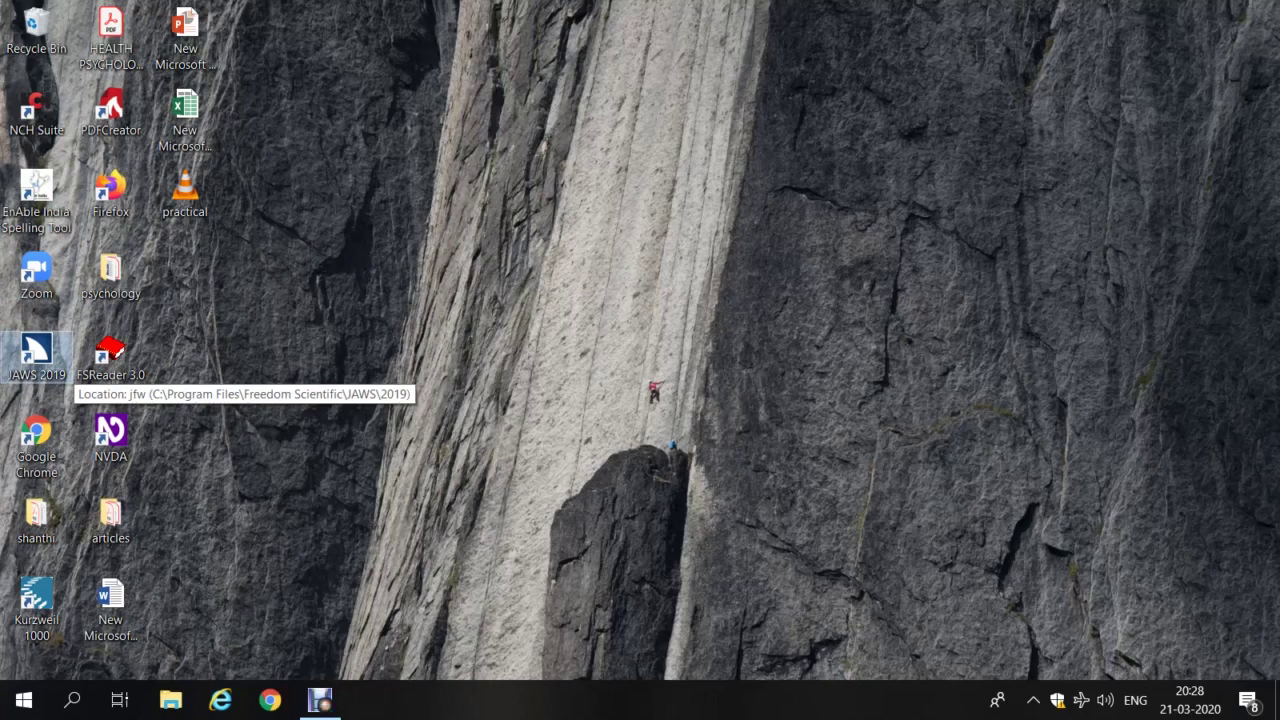
pyautogui.click(36, 445)
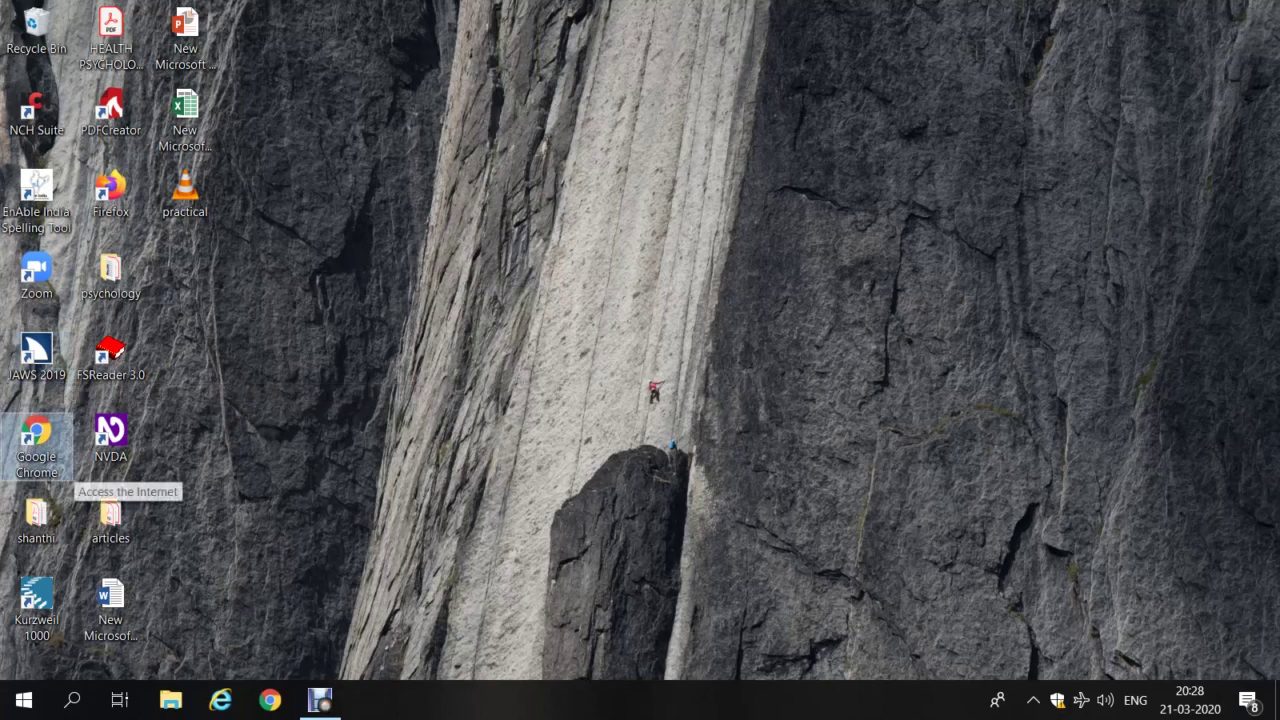
pyautogui.click(36, 520)
pyautogui.click(36, 610)
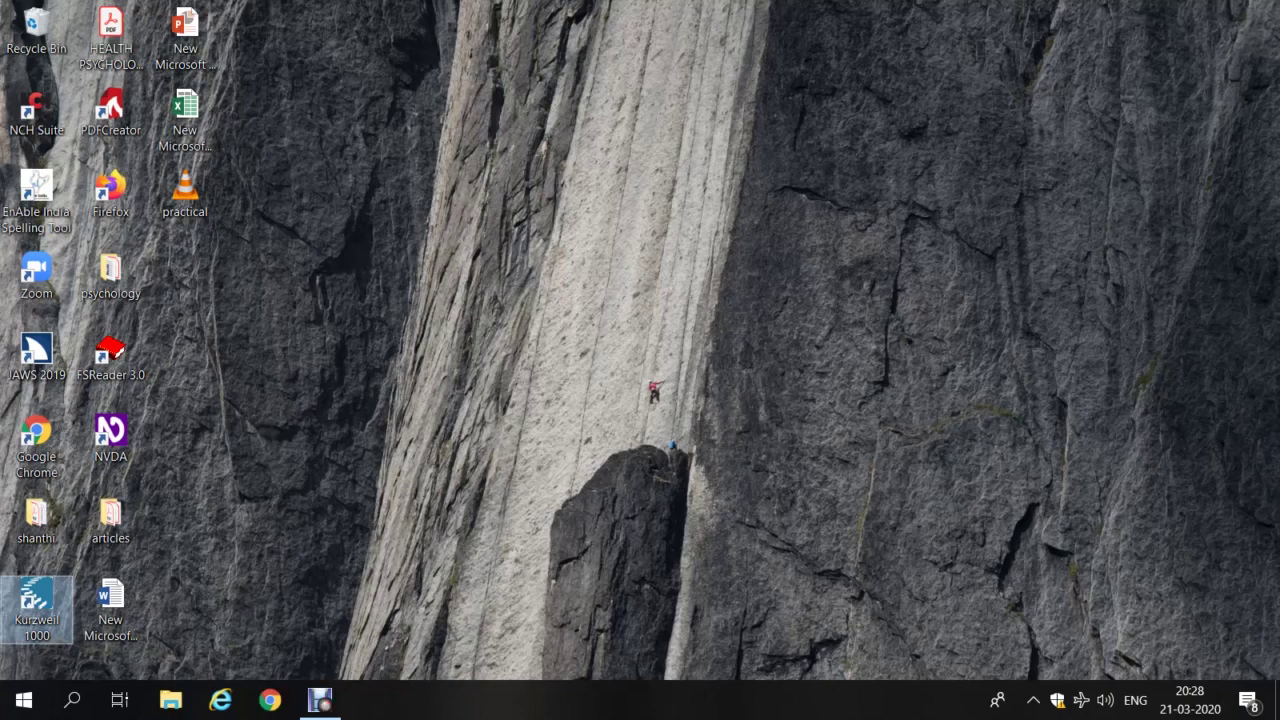
# Return to the Recycle Bin and go through the second column of desktop icons, from HEALTH PSYCHOLOGY EDITION 7 to New Microsoft Word Document
pyautogui.press('Home')
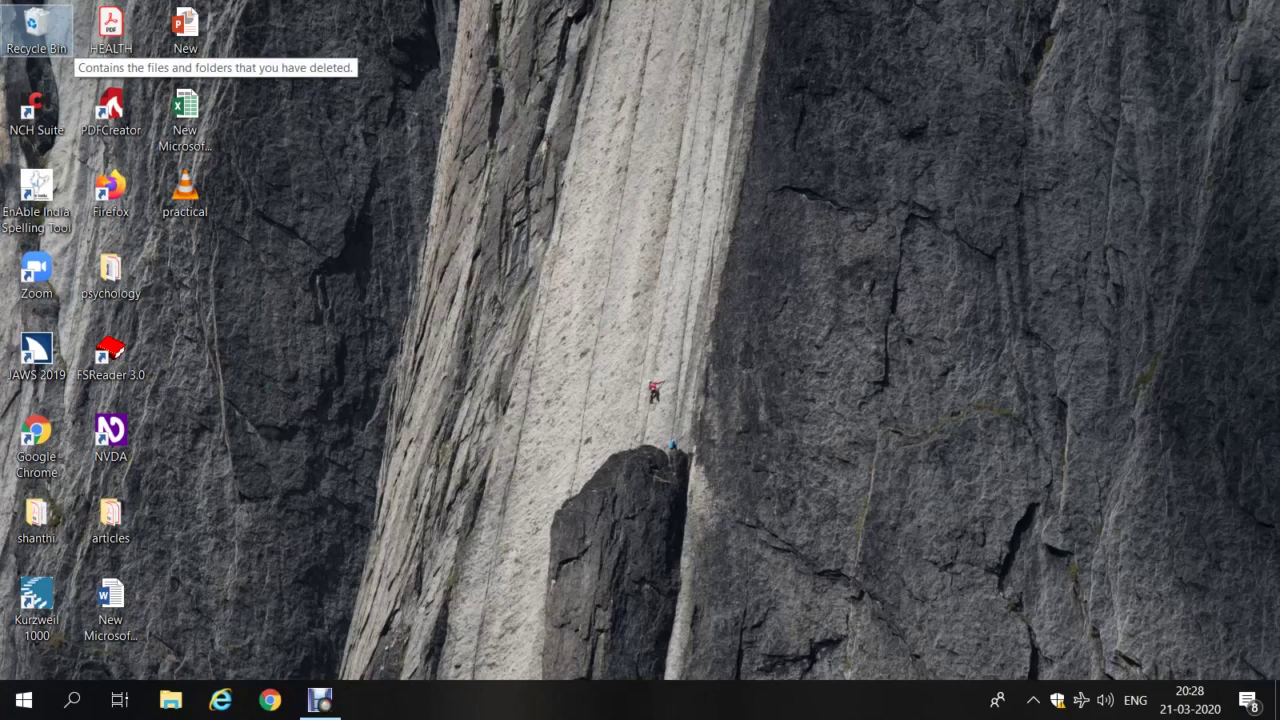
pyautogui.click(111, 45)
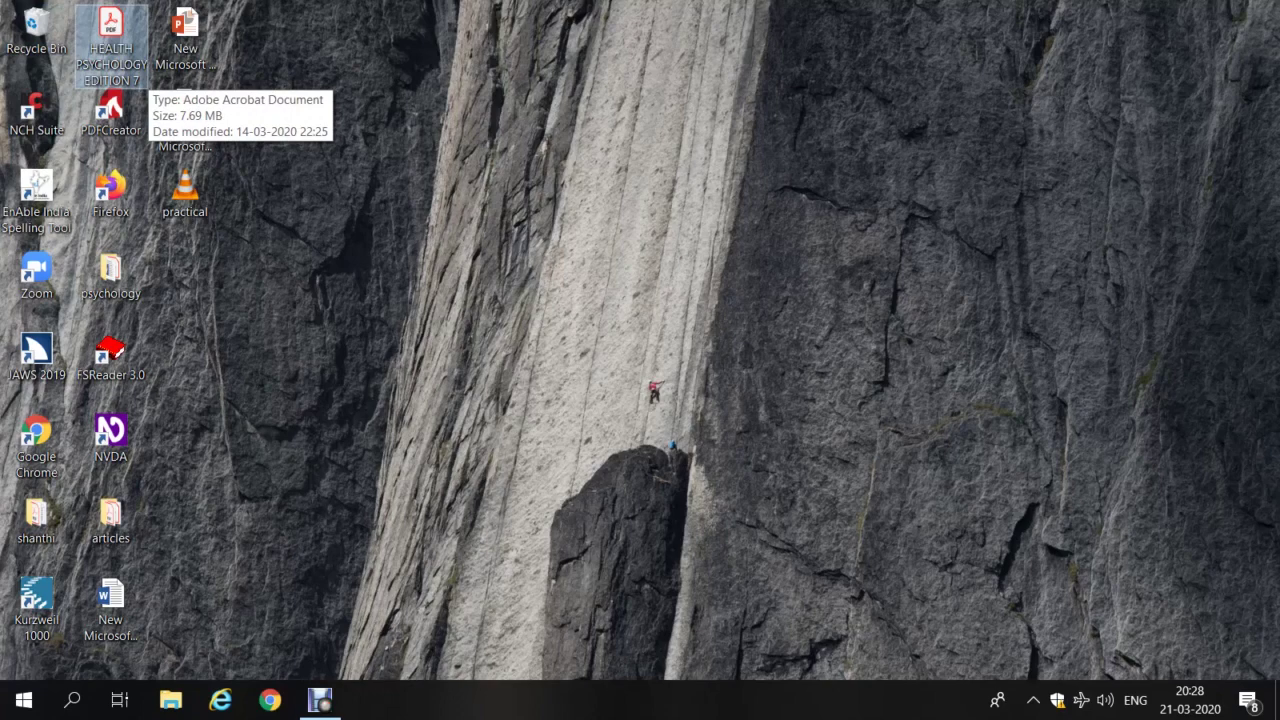
pyautogui.click(110, 110)
pyautogui.click(110, 190)
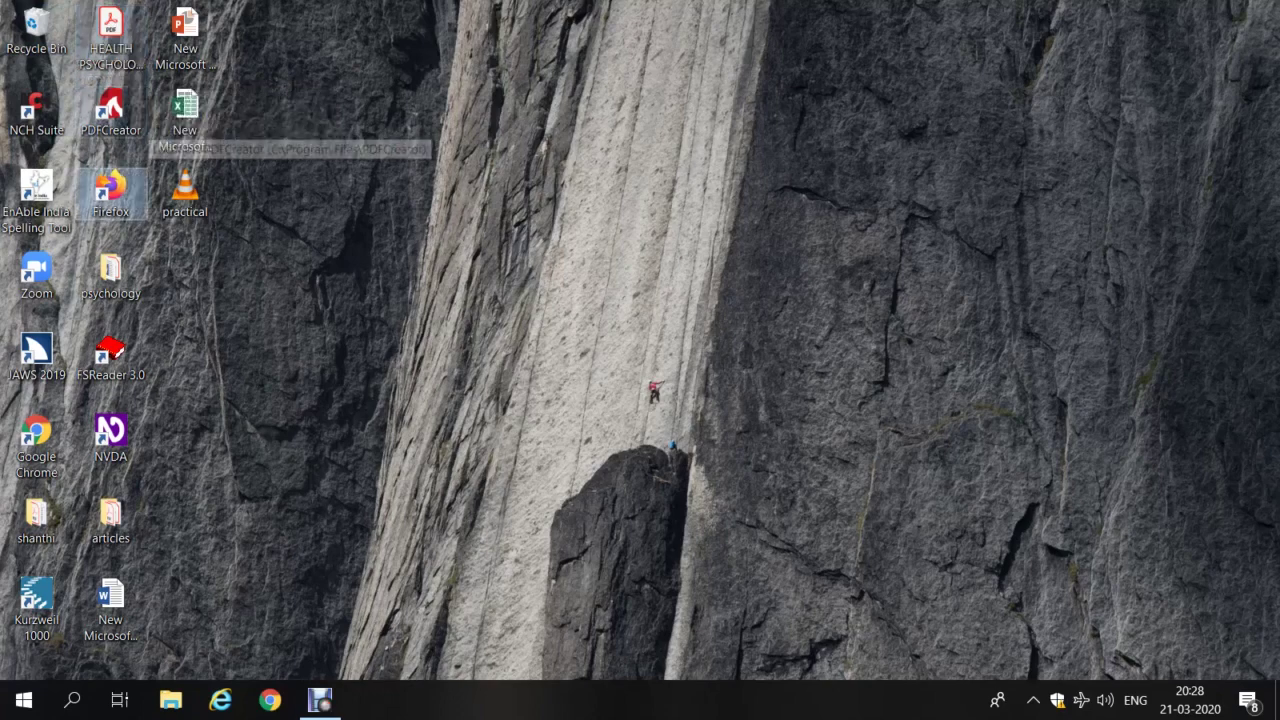
pyautogui.click(110, 275)
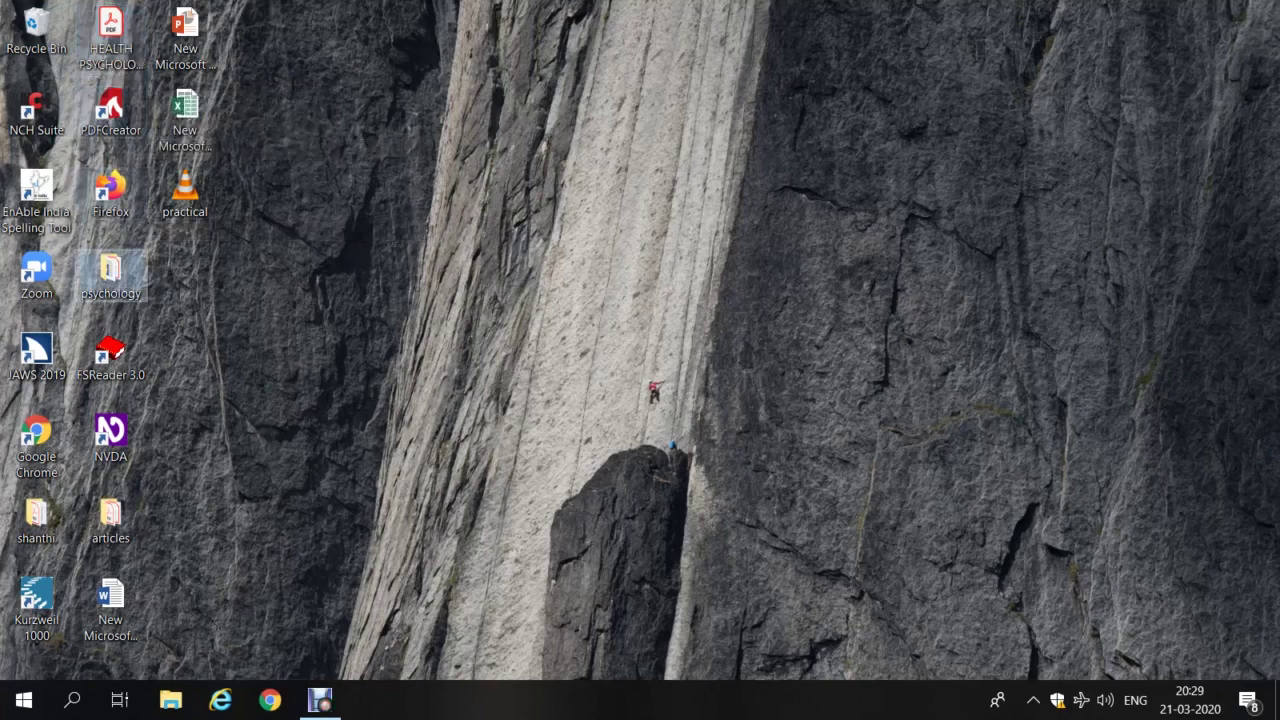
pyautogui.click(110, 355)
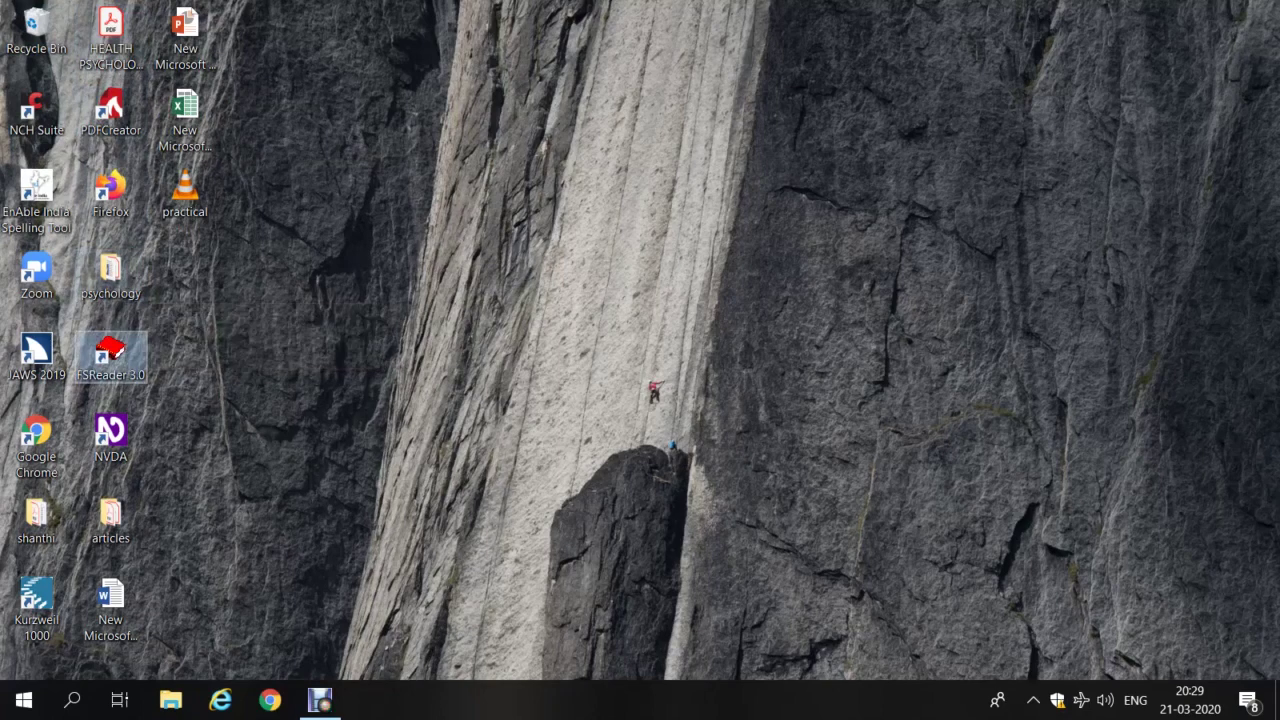
pyautogui.click(110, 437)
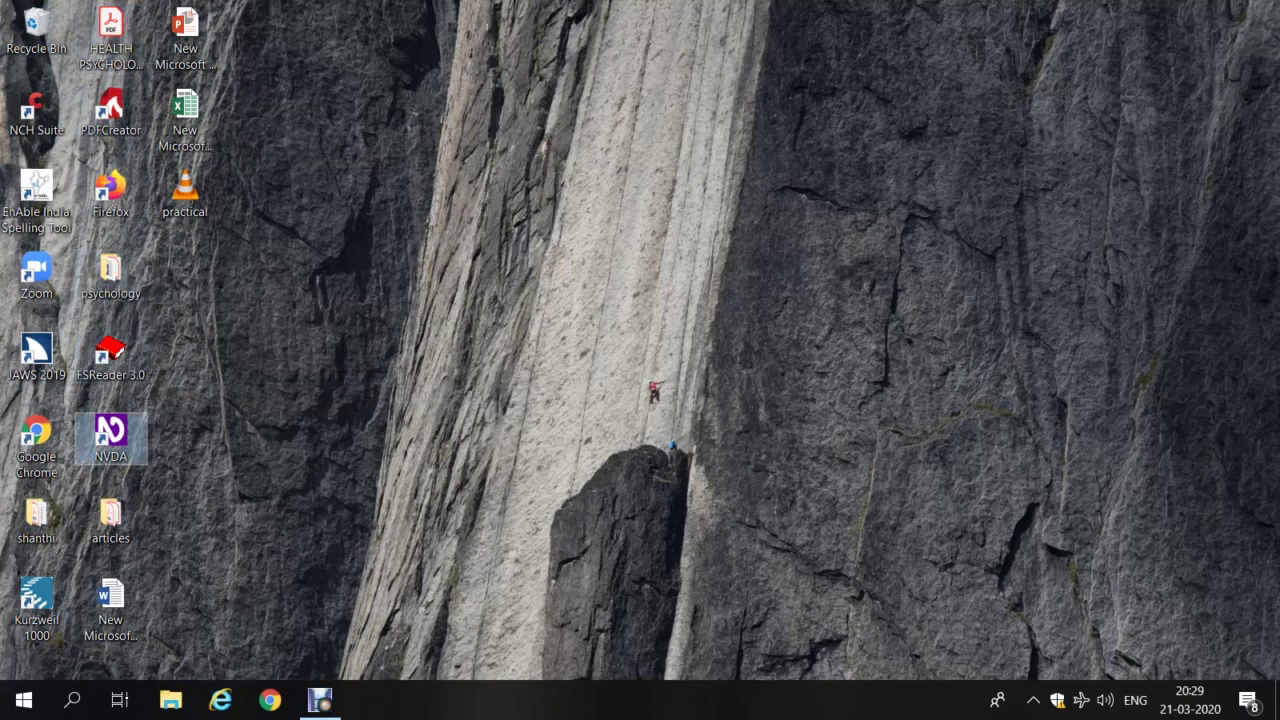
pyautogui.click(110, 520)
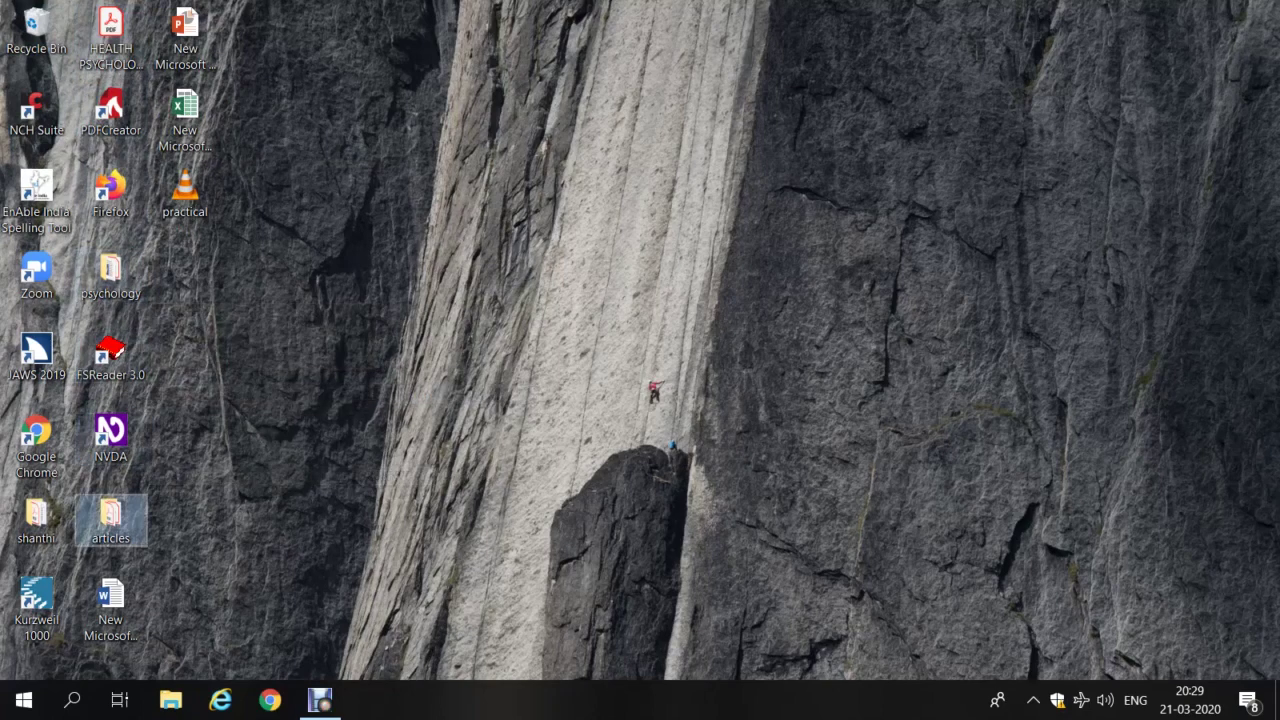
pyautogui.click(110, 610)
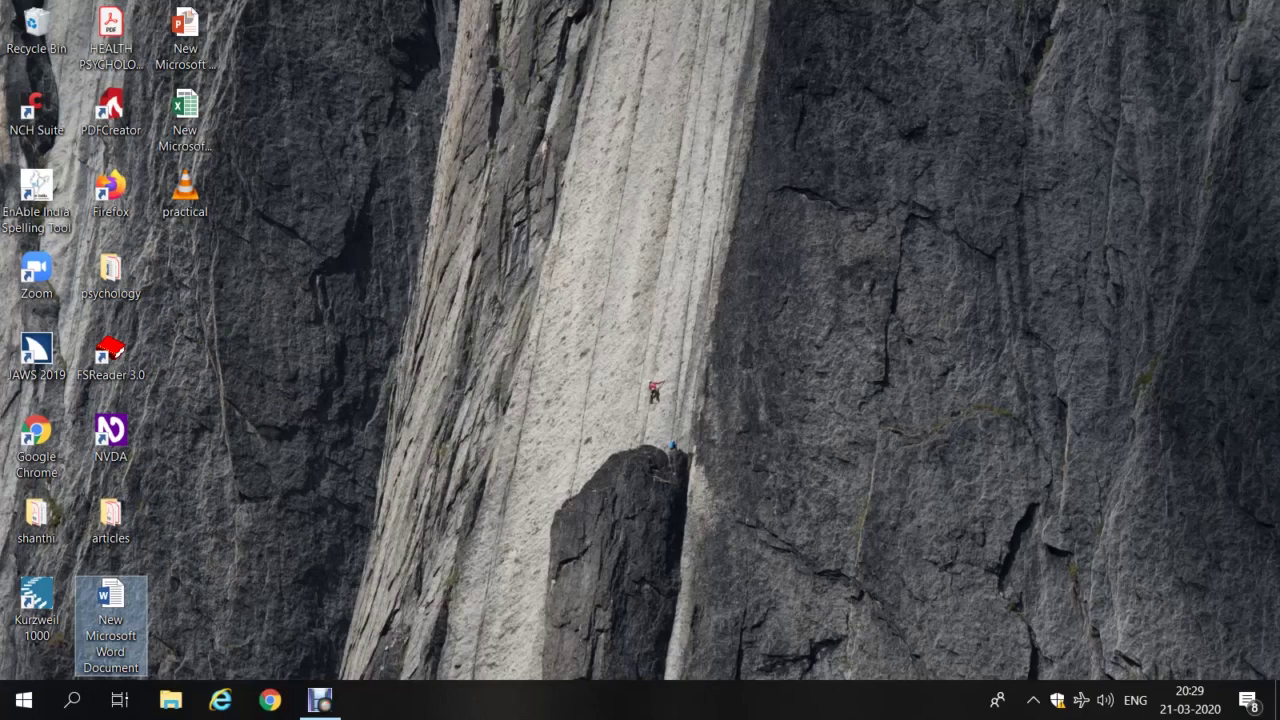
# Move the selection across the top row of desktop icons from Recycle Bin to the PowerPoint presentation, and down that column to practical
pyautogui.click(36, 30)
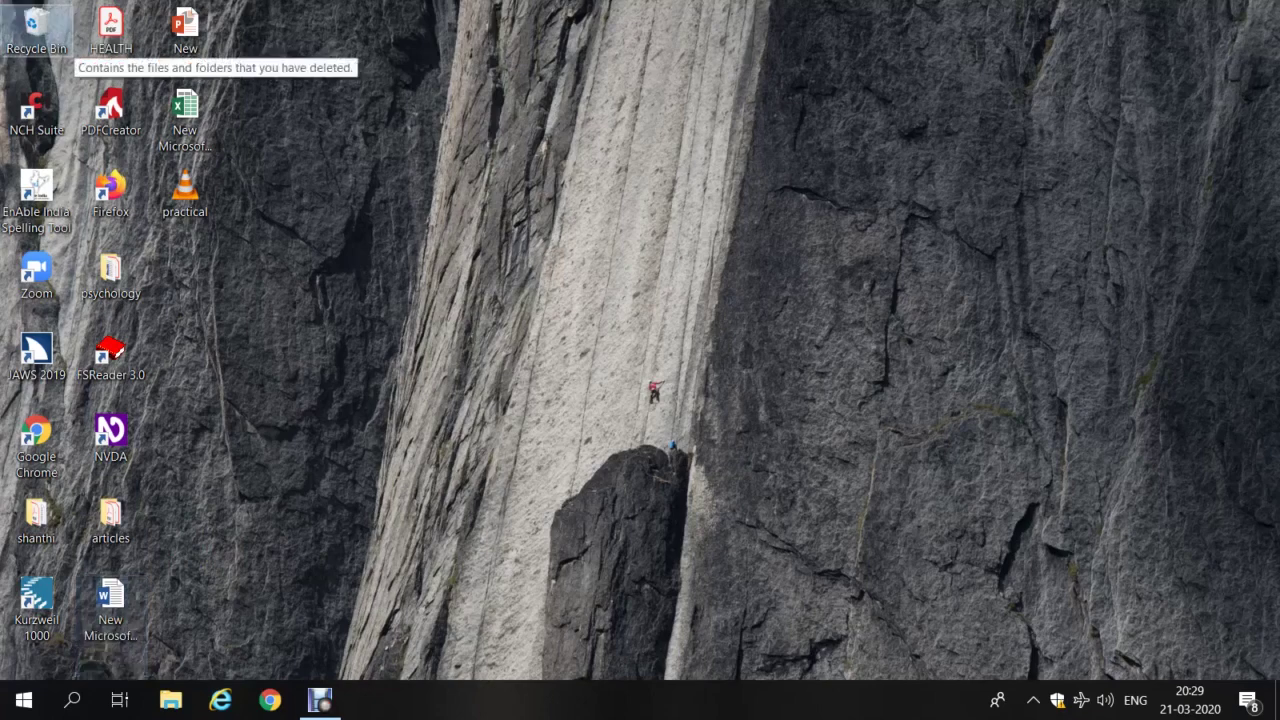
pyautogui.click(110, 30)
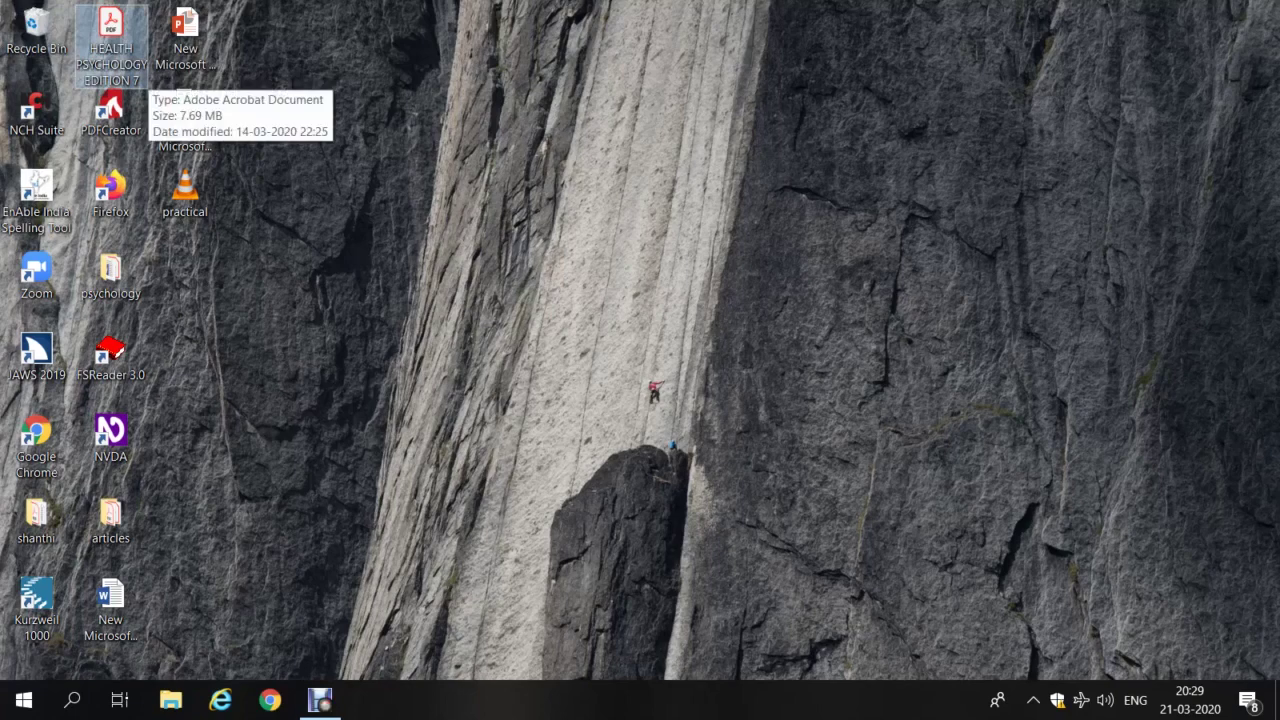
pyautogui.click(185, 50)
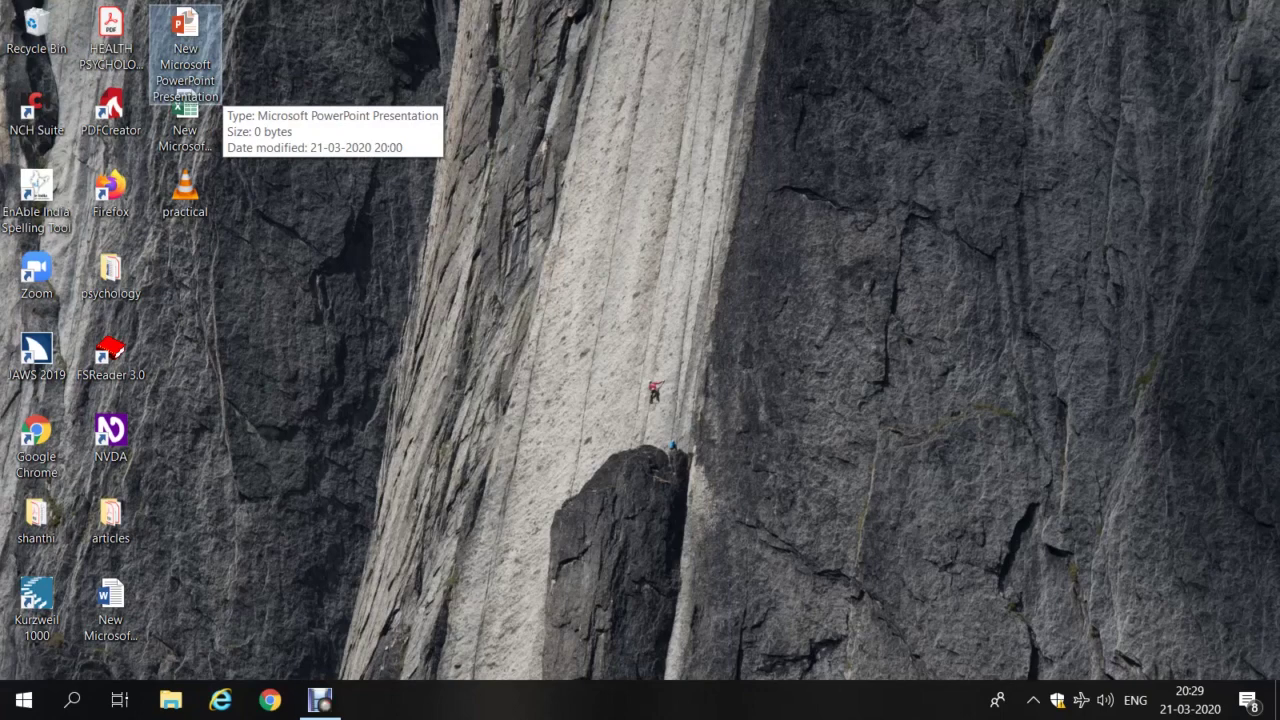
pyautogui.press('Down')
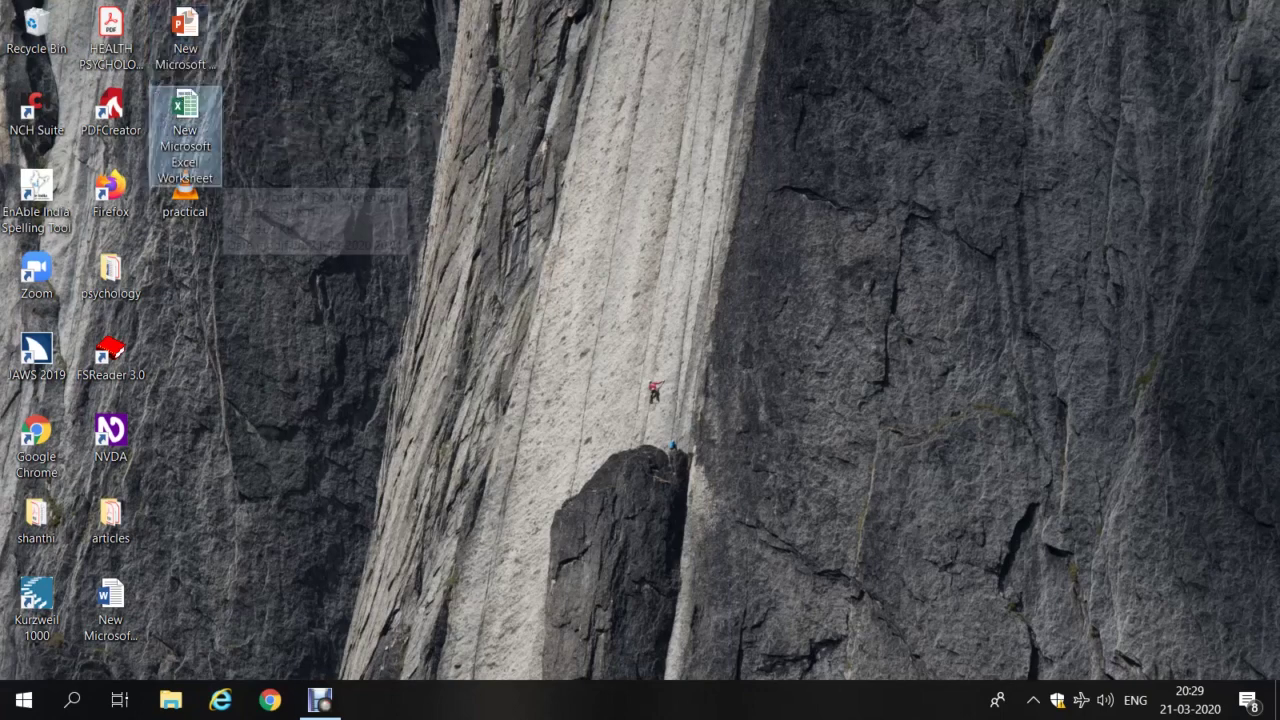
pyautogui.press('Down')
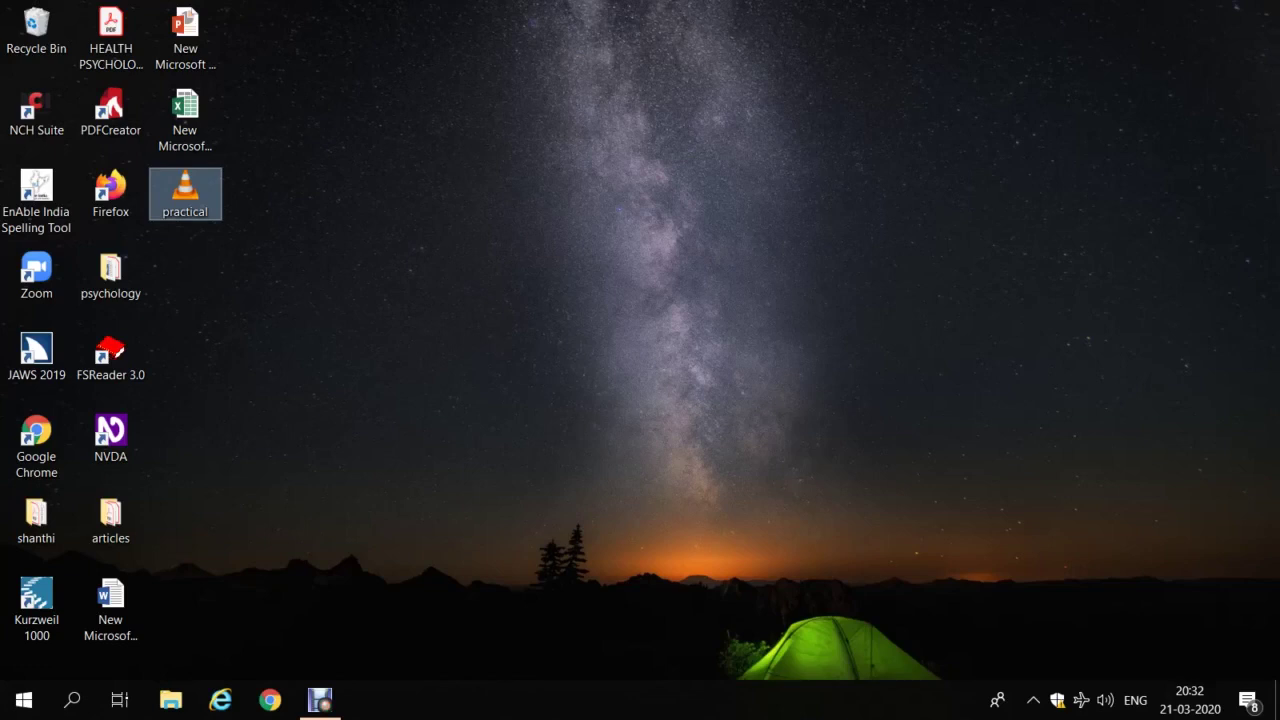
# Cycle the selection through the desktop items beginning with N, from NCH Suite through NVDA and the new Office files back to NCH Suite
pyautogui.press('n')
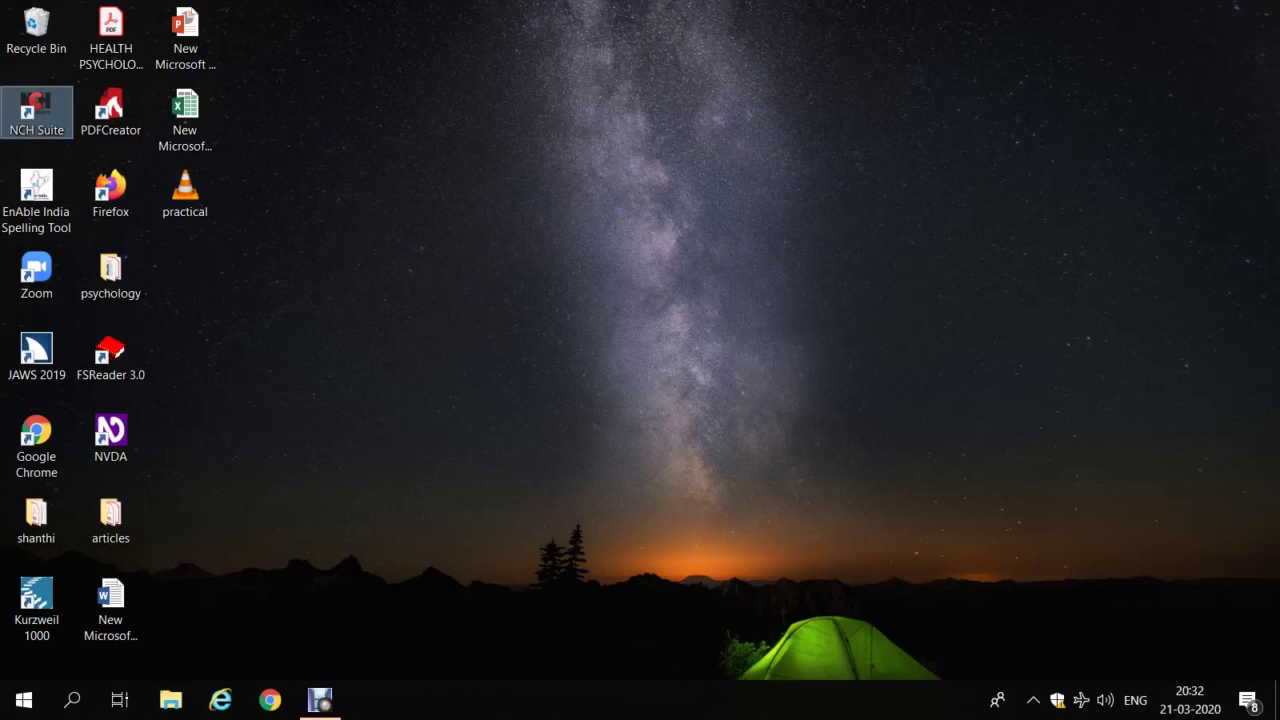
pyautogui.press('n')
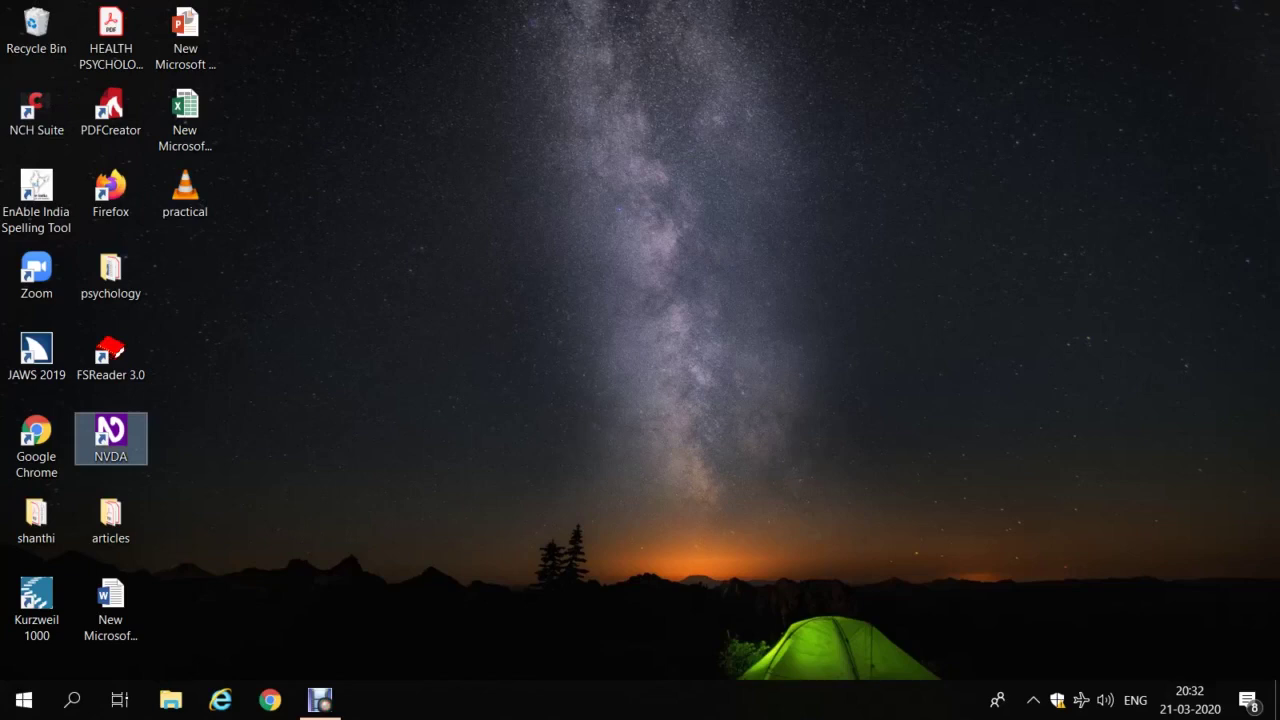
pyautogui.press('n')
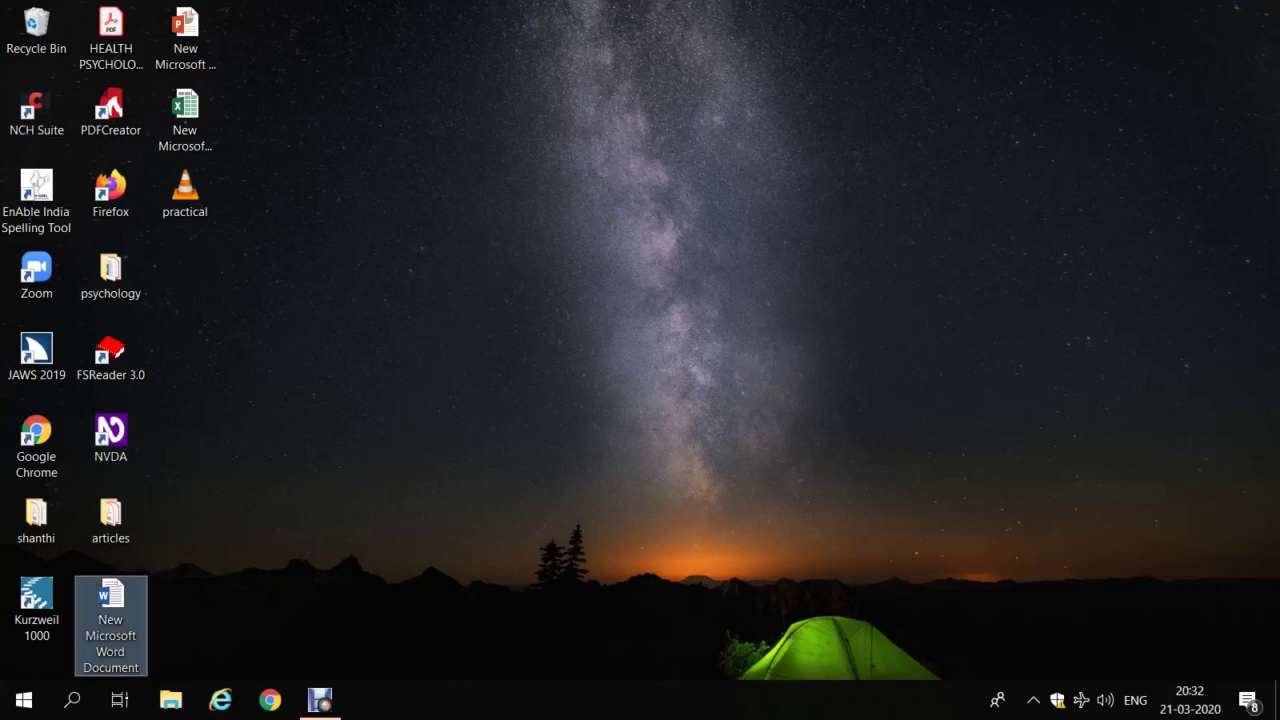
pyautogui.press('n')
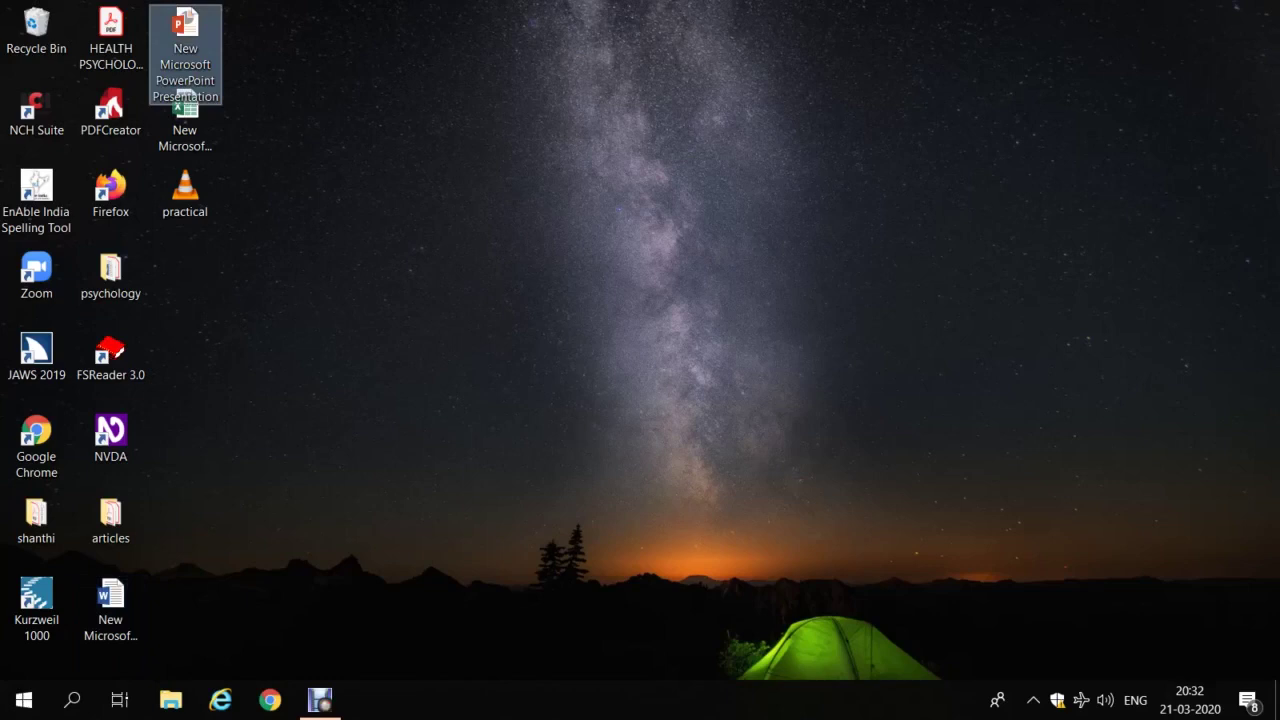
pyautogui.press('Down')
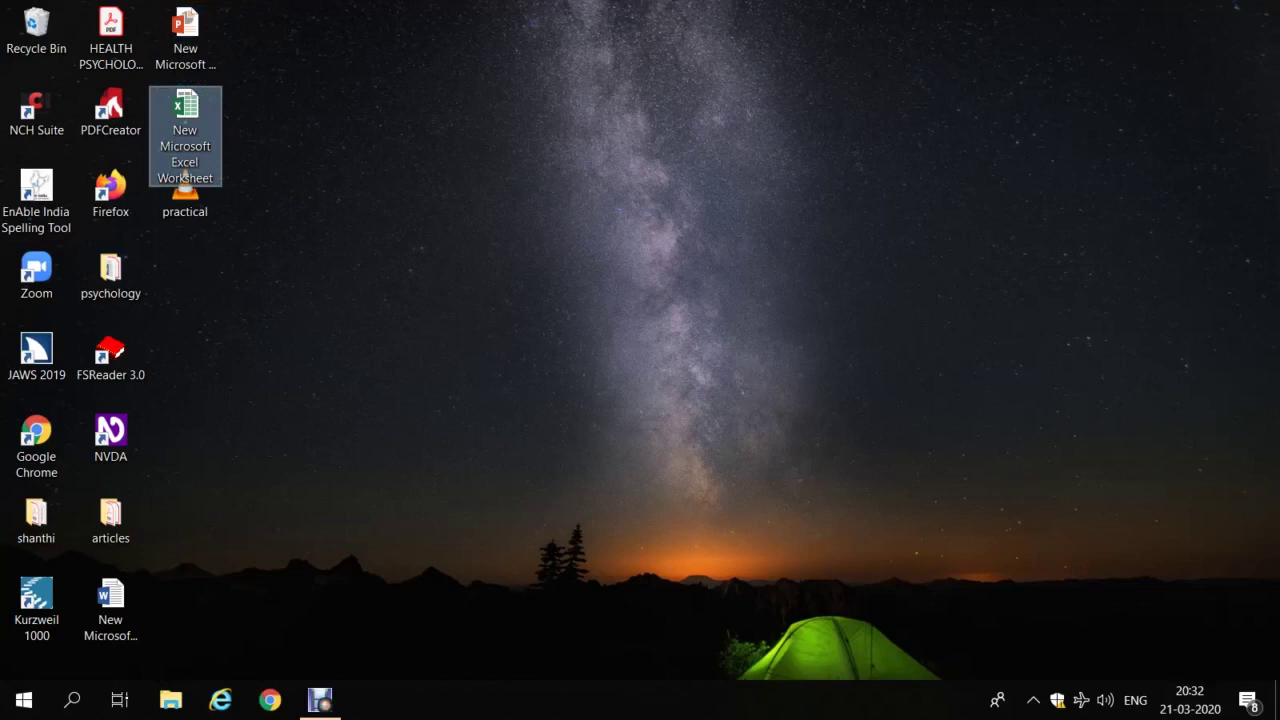
pyautogui.press('Left')
pyautogui.press('Left')
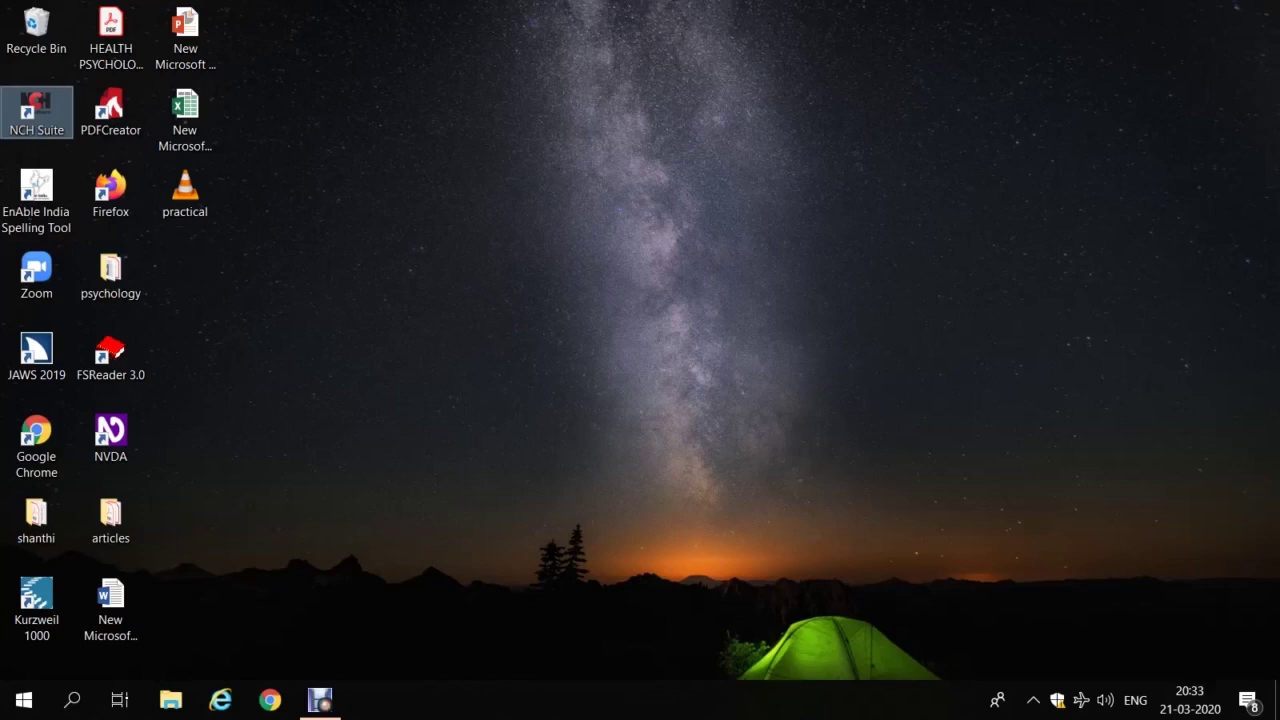
# Starting from the Recycle Bin, jump the selection to the desktop folder whose name begins with S
pyautogui.click(36, 30)
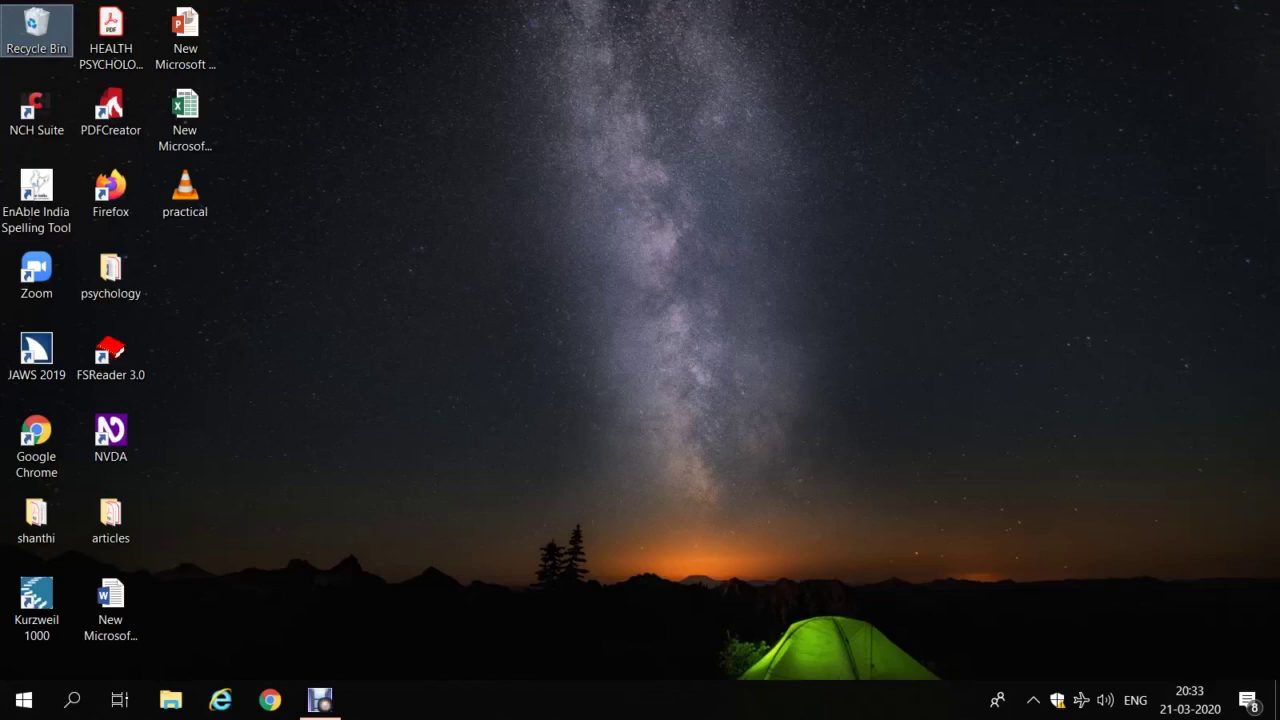
pyautogui.press('s')
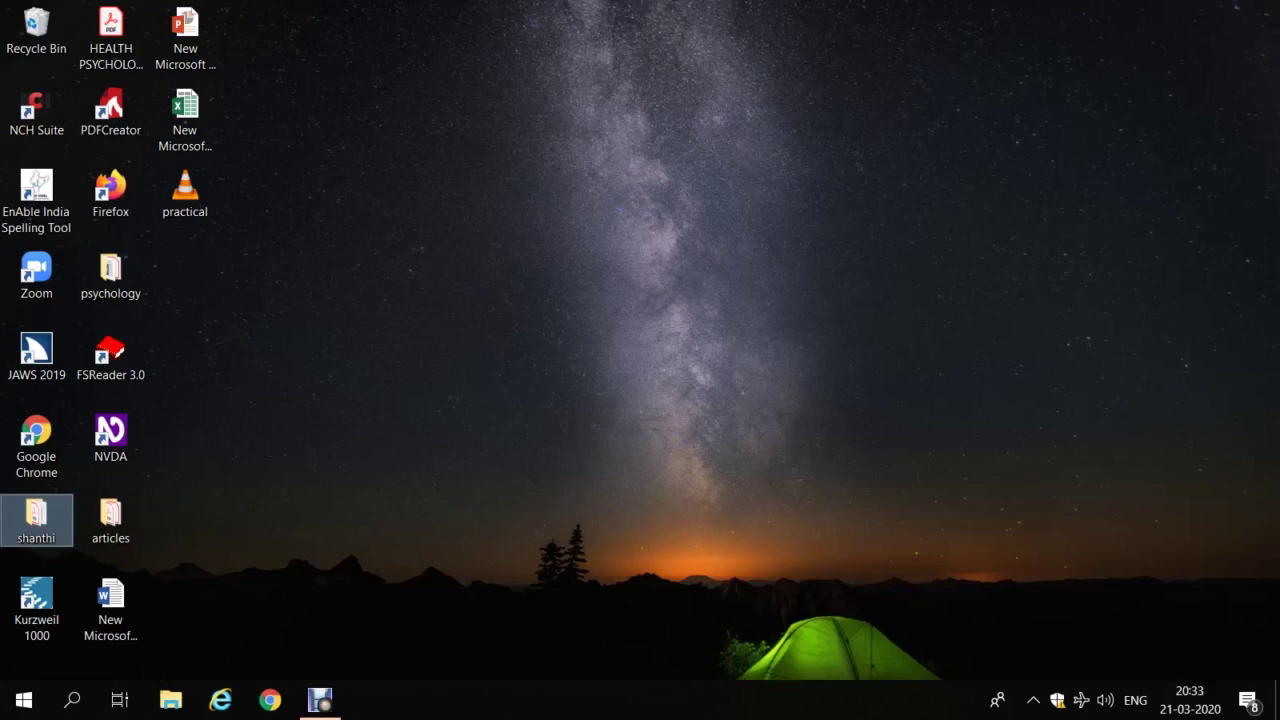
# Open the Recycle Bin from the desktop to view its contents, and close its window
pyautogui.press('Home')
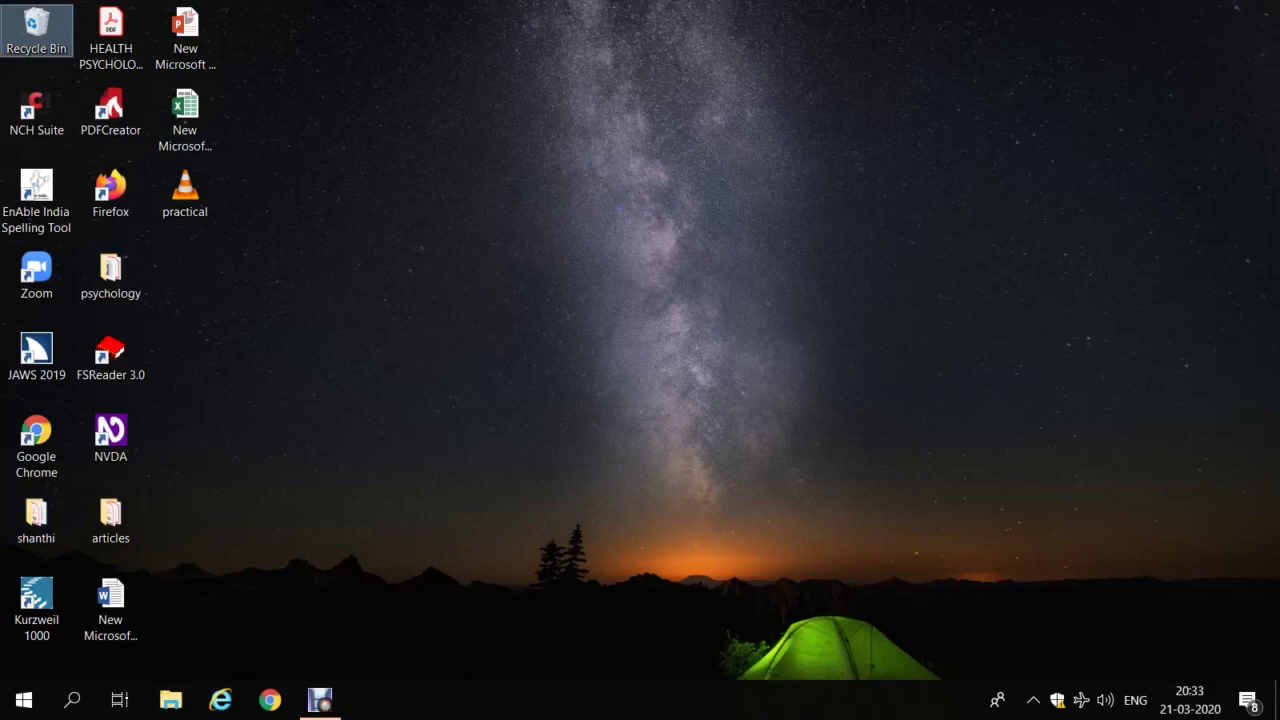
pyautogui.press('Return')
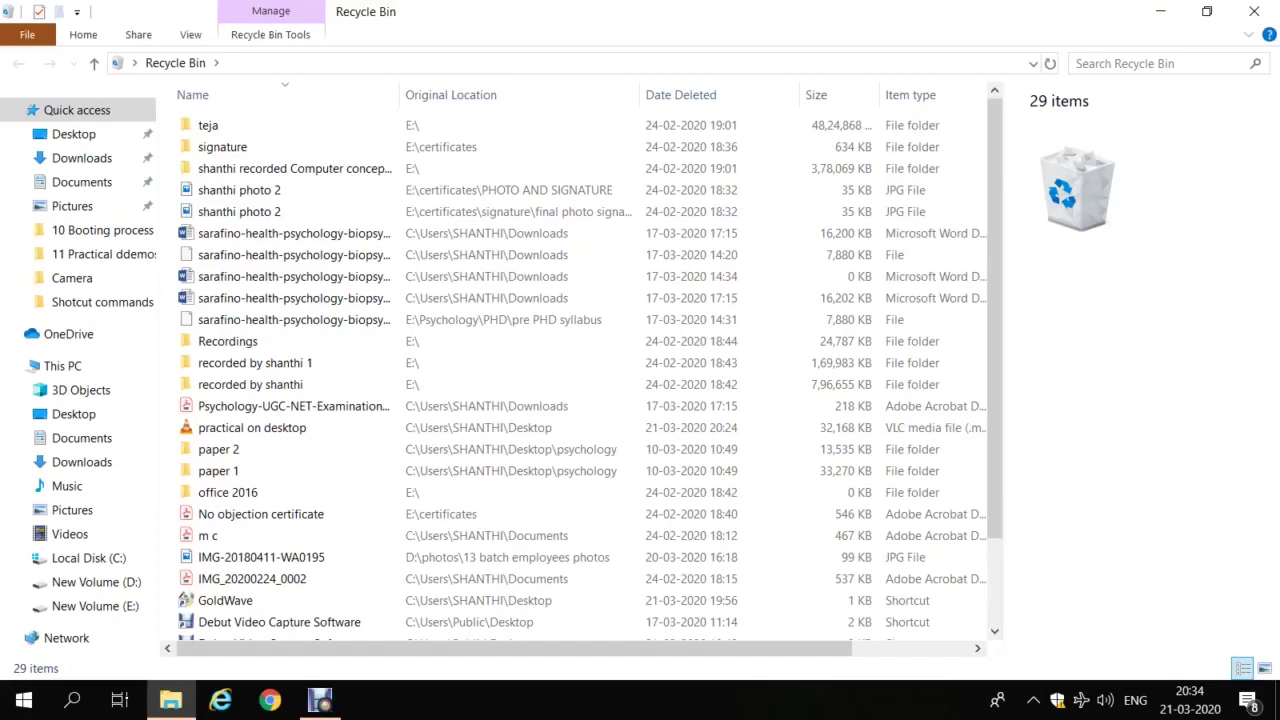
pyautogui.hotkey('alt', 'F4')
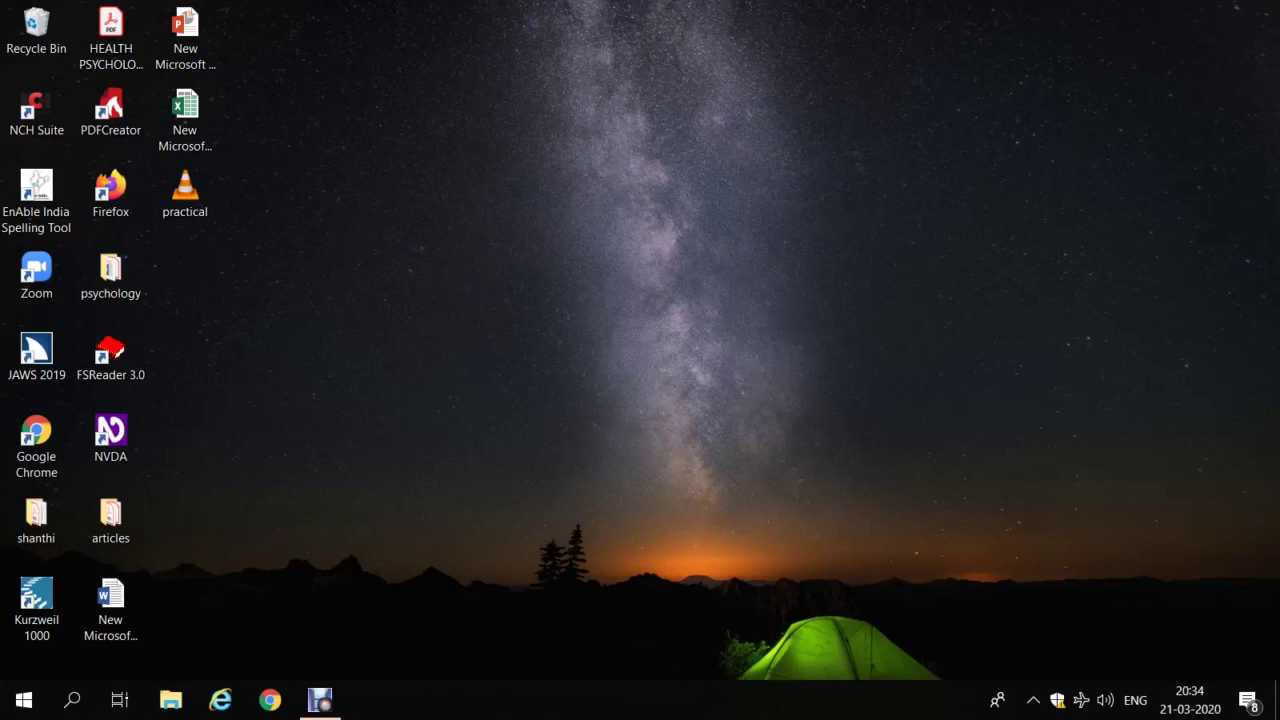
# Starting from the Recycle Bin, jump to the desktop folder beginning with S and open it
pyautogui.click(36, 30)
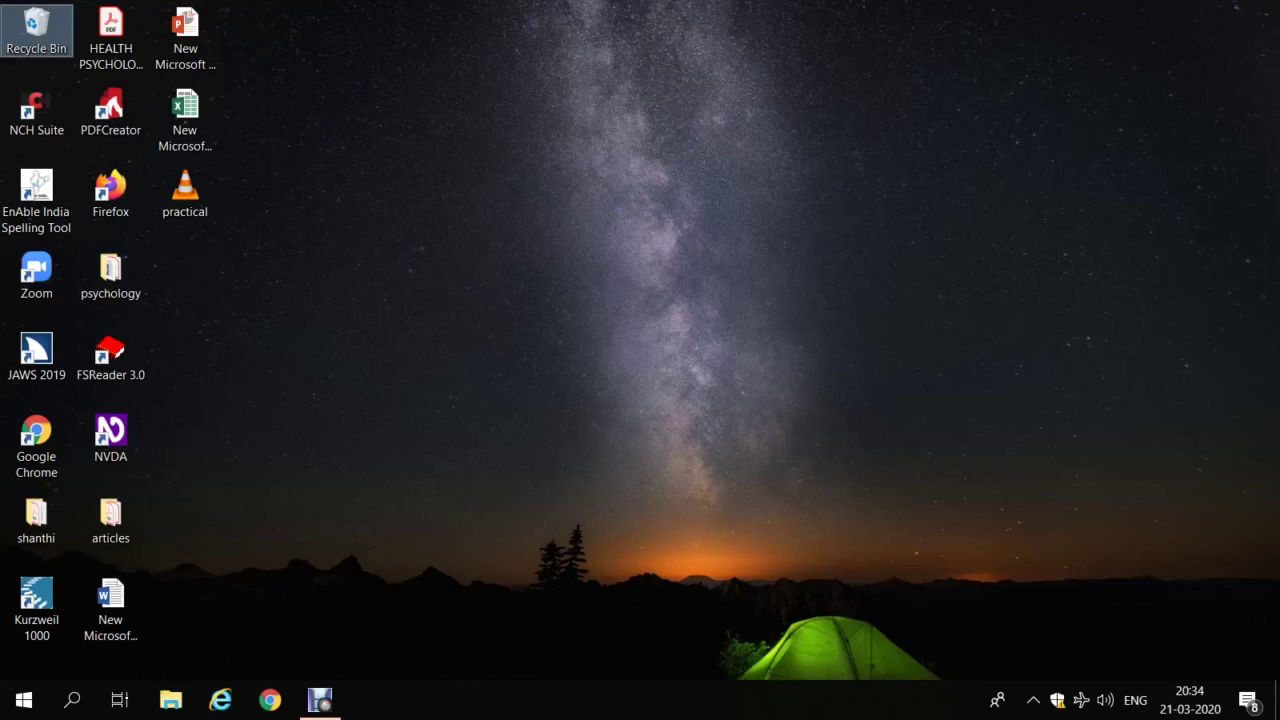
pyautogui.press('s')
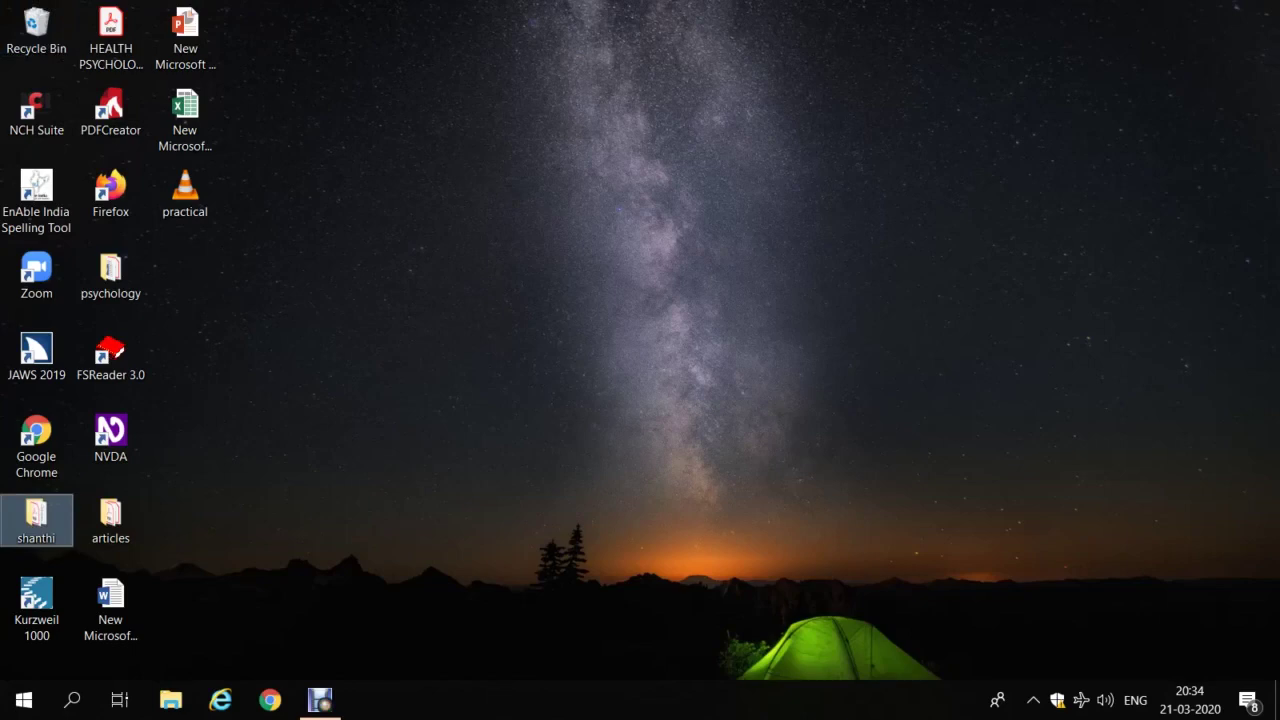
pyautogui.press('Return')
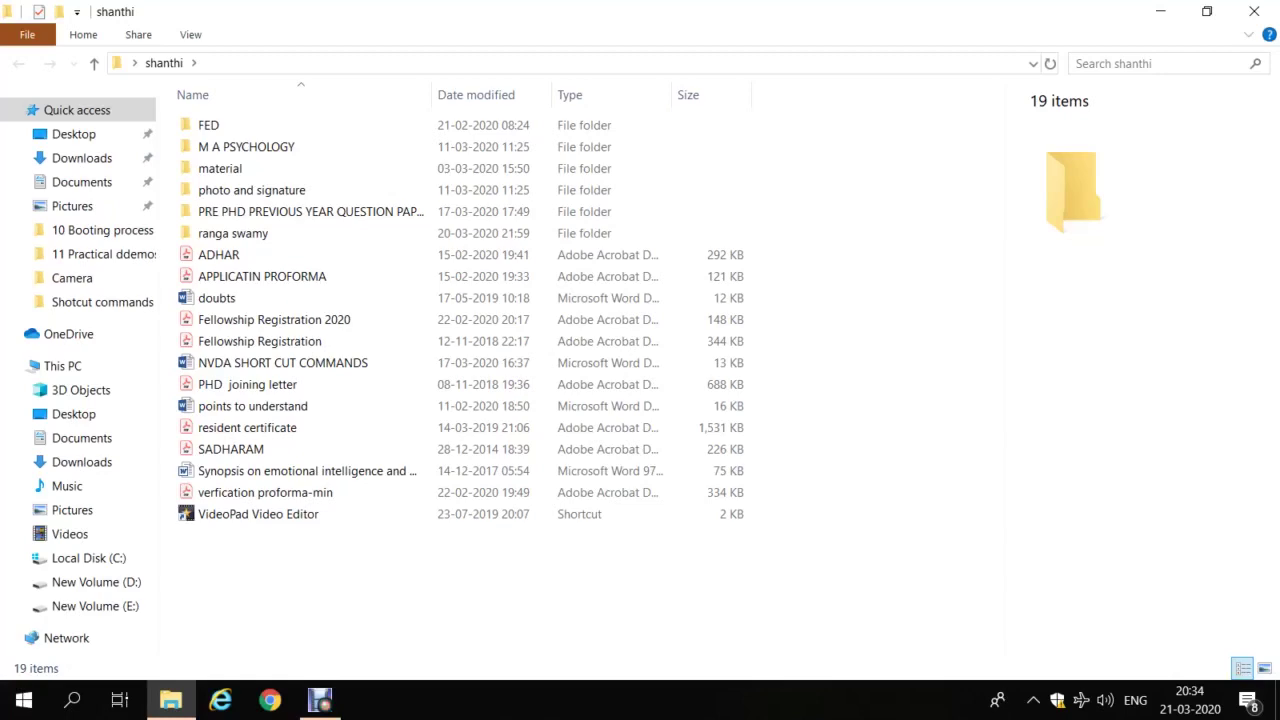
# Close the open folder window and select the desktop folder beginning with S
pyautogui.hotkey('alt', 'F4')
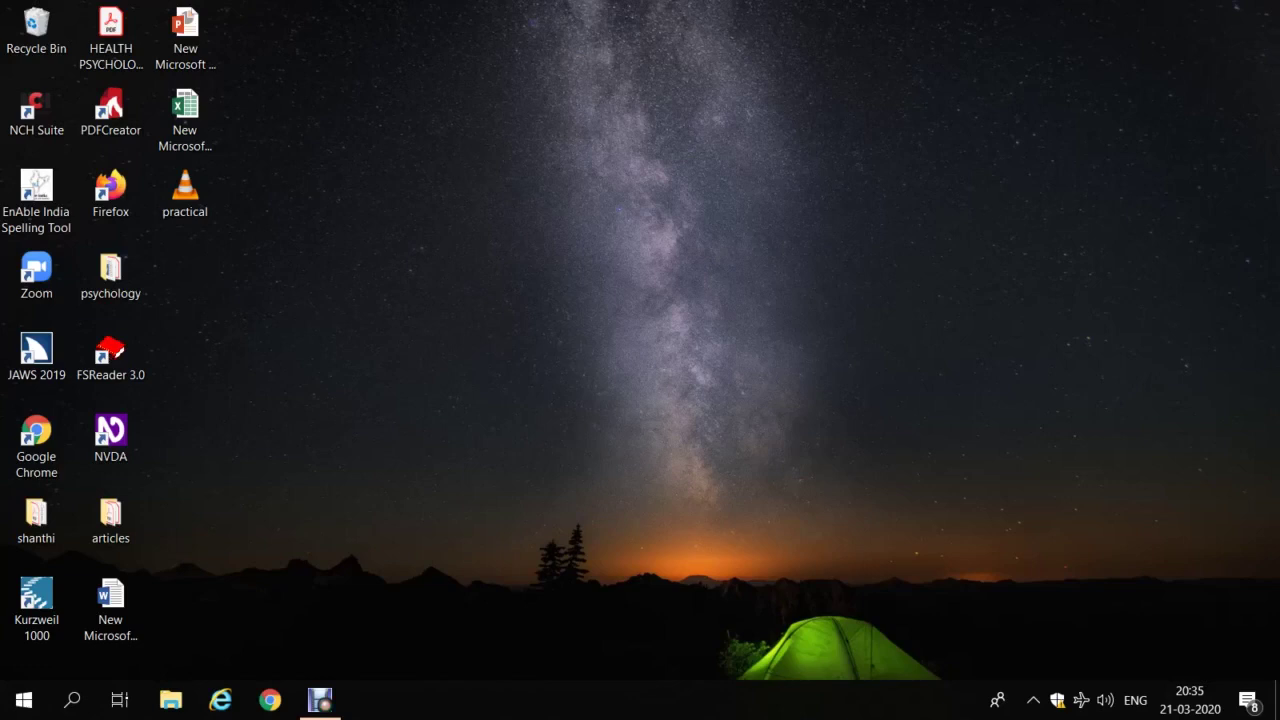
pyautogui.click(36, 518)
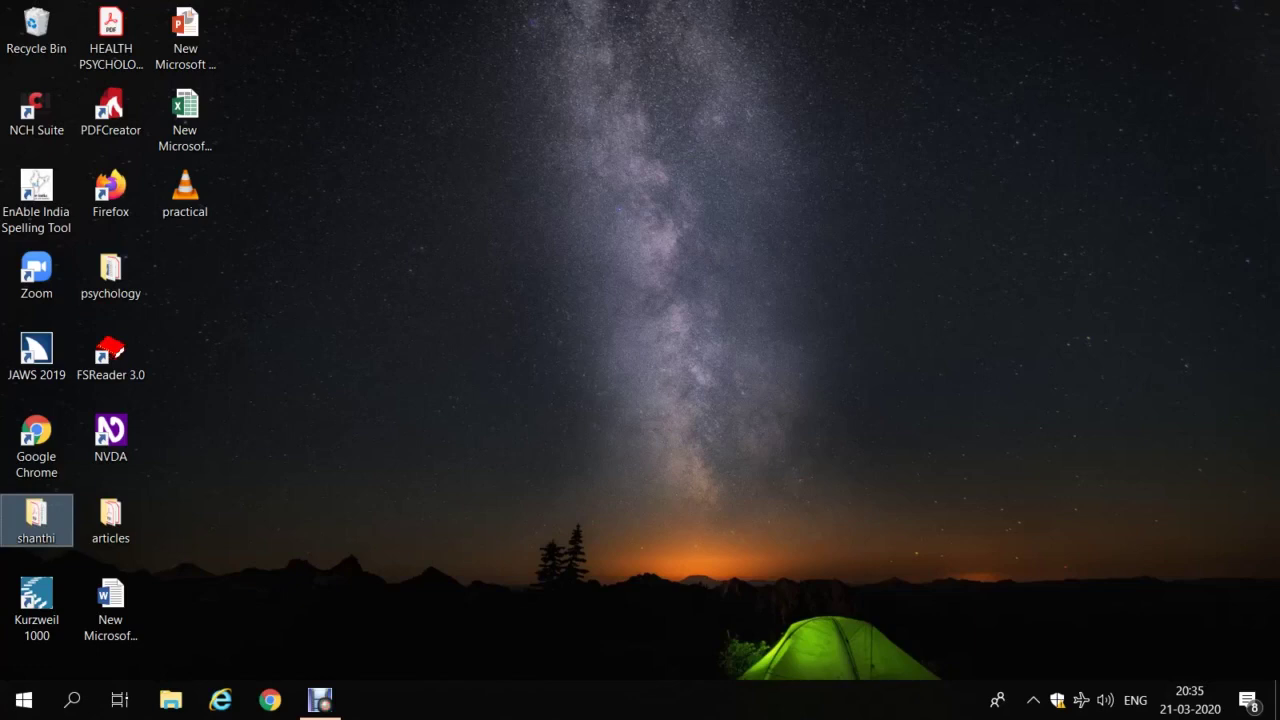
# Move the desktop selection through NVDA to New Microsoft Word Document, open the document in Word, and close it
pyautogui.click(110, 438)
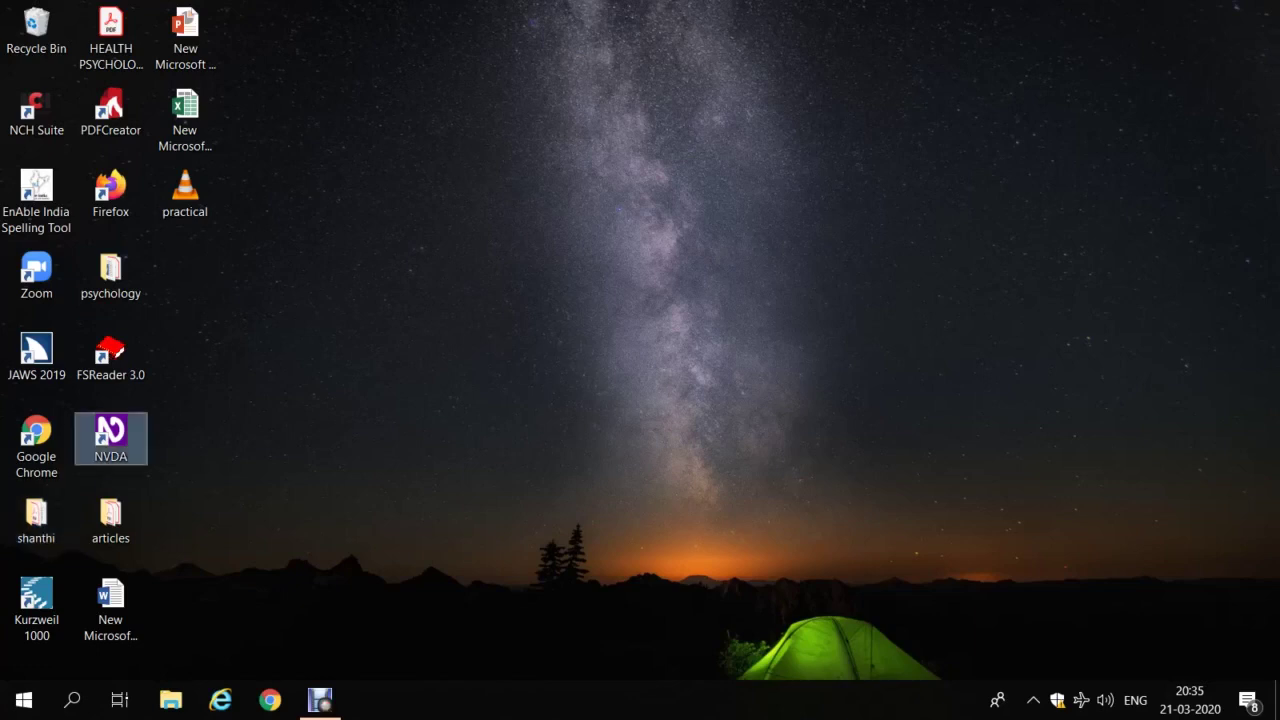
pyautogui.click(110, 610)
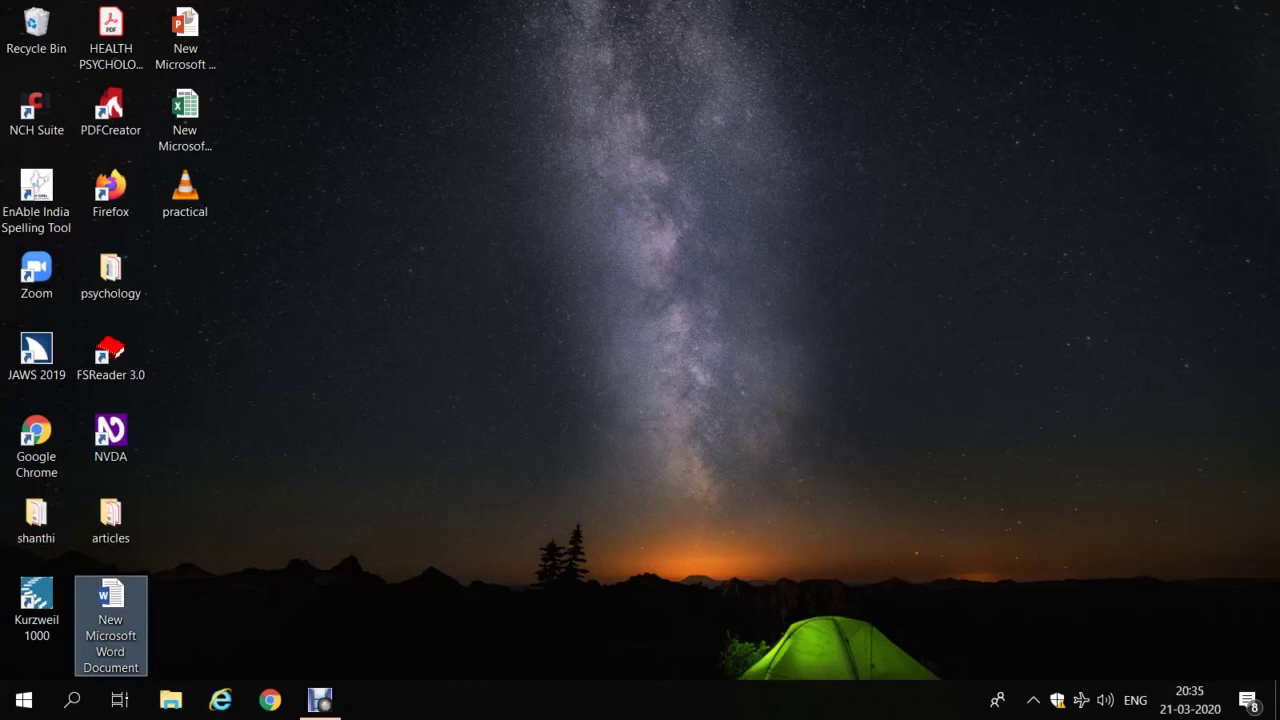
pyautogui.press('Return')
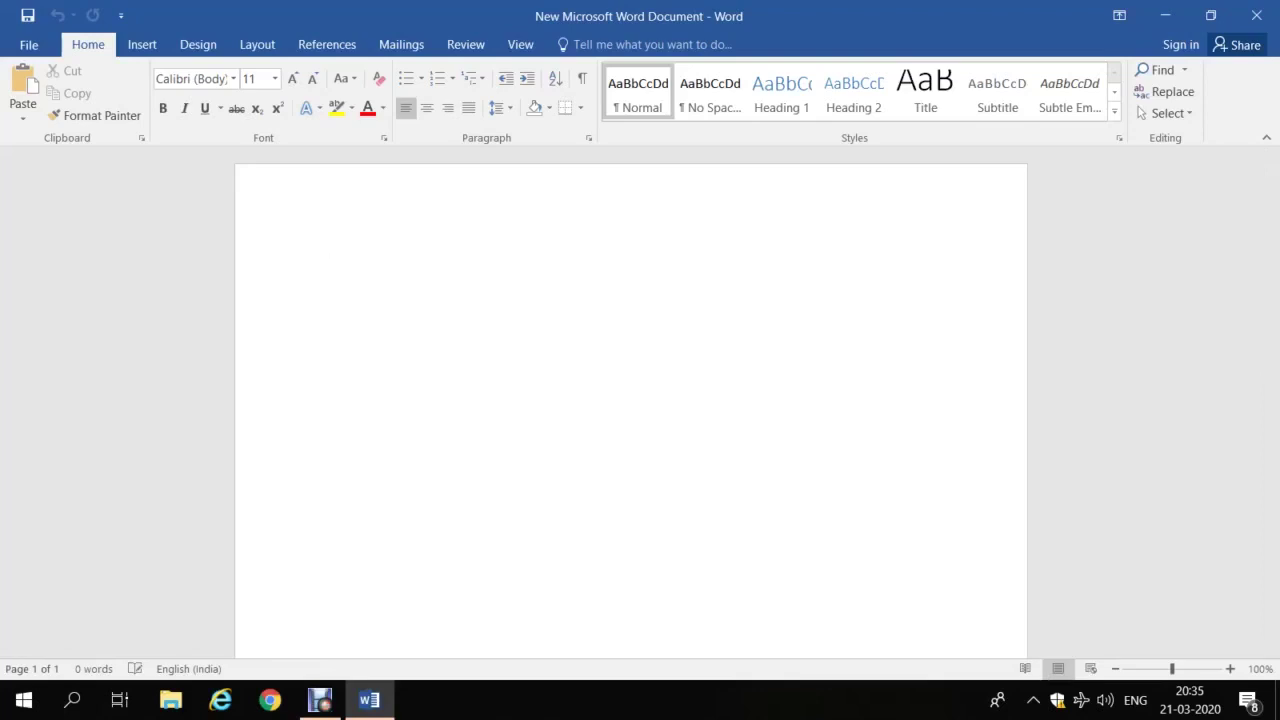
pyautogui.hotkey('alt', 'F4')
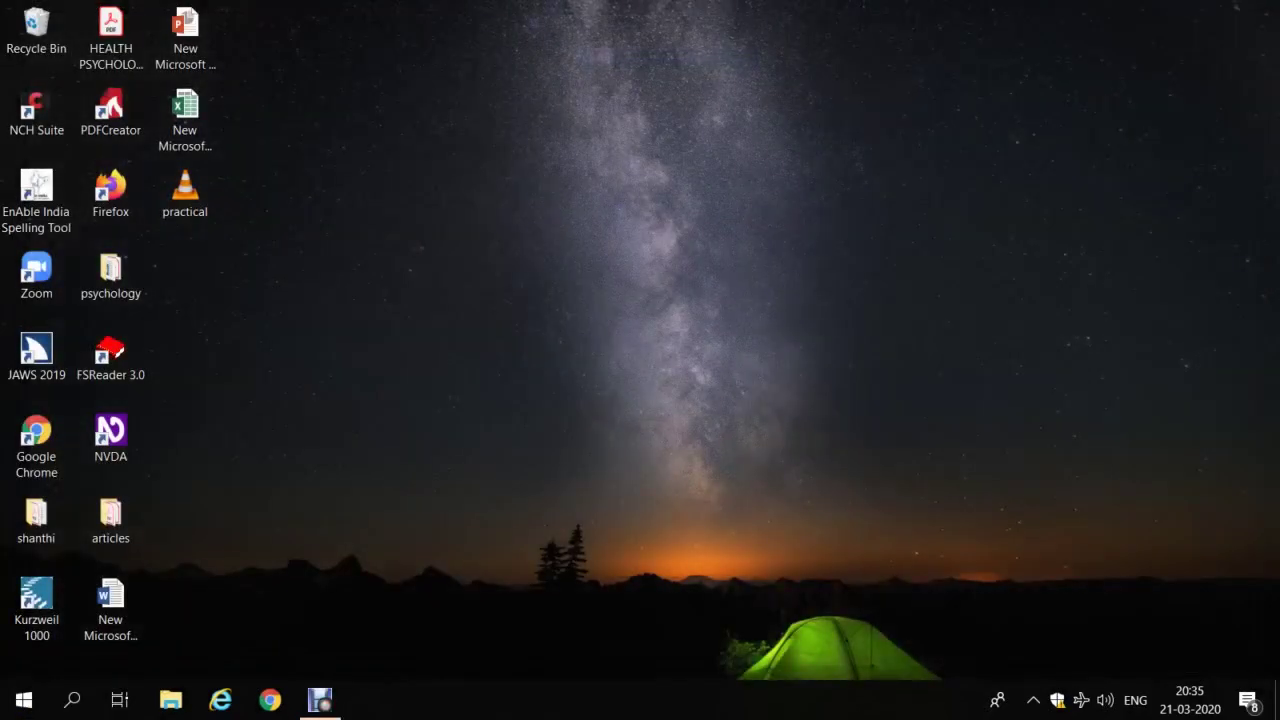